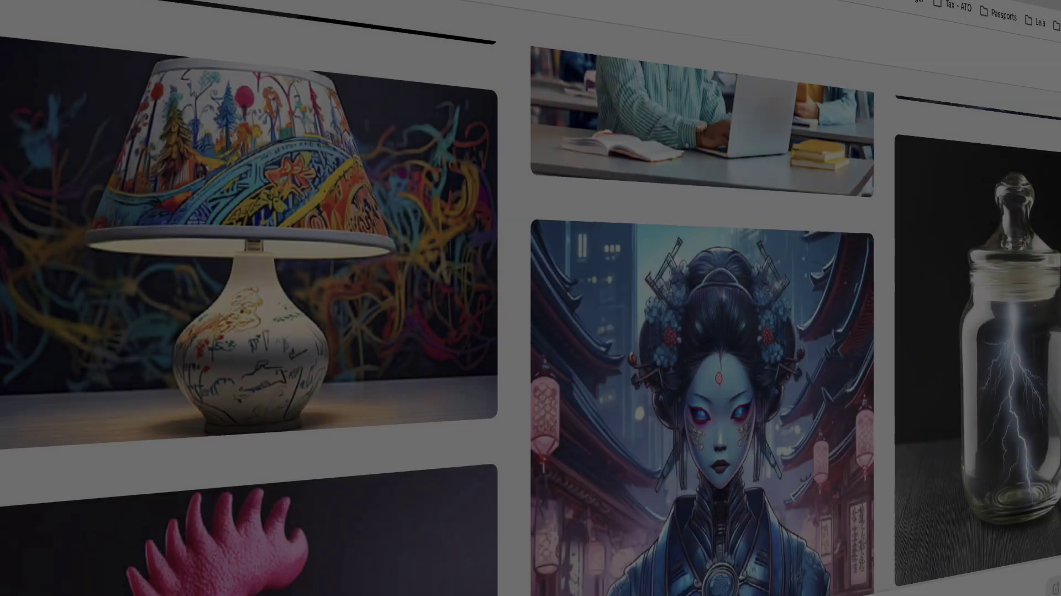
Launch Photoshop (Beta) from the Creative Cloud app list's Beta category.
scroll(531, 298, down, 10)
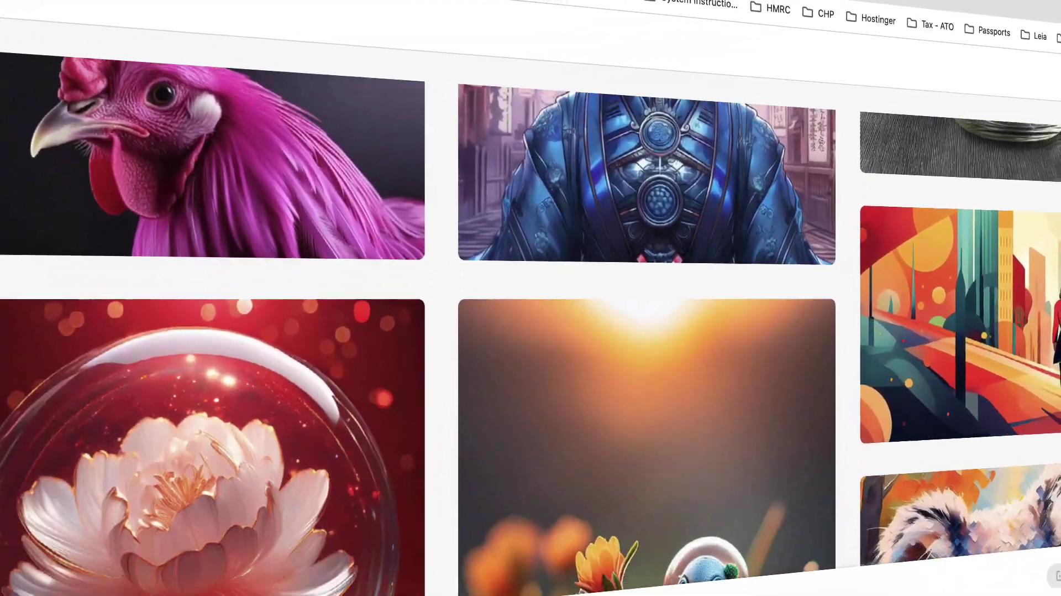
scroll(531, 332, down, 5)
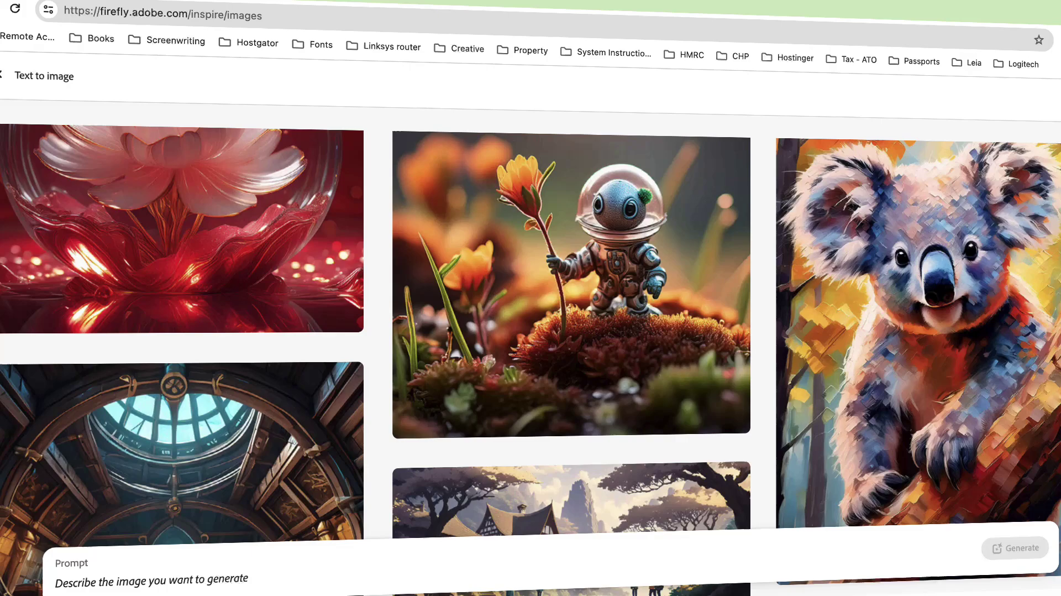
scroll(531, 332, down, 5)
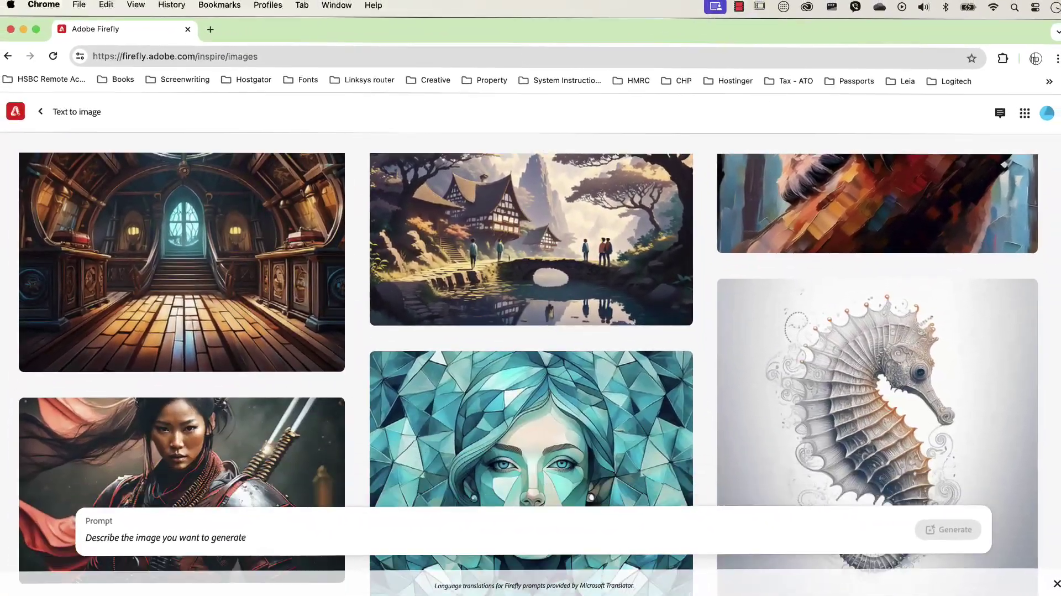
scroll(531, 332, down, 3)
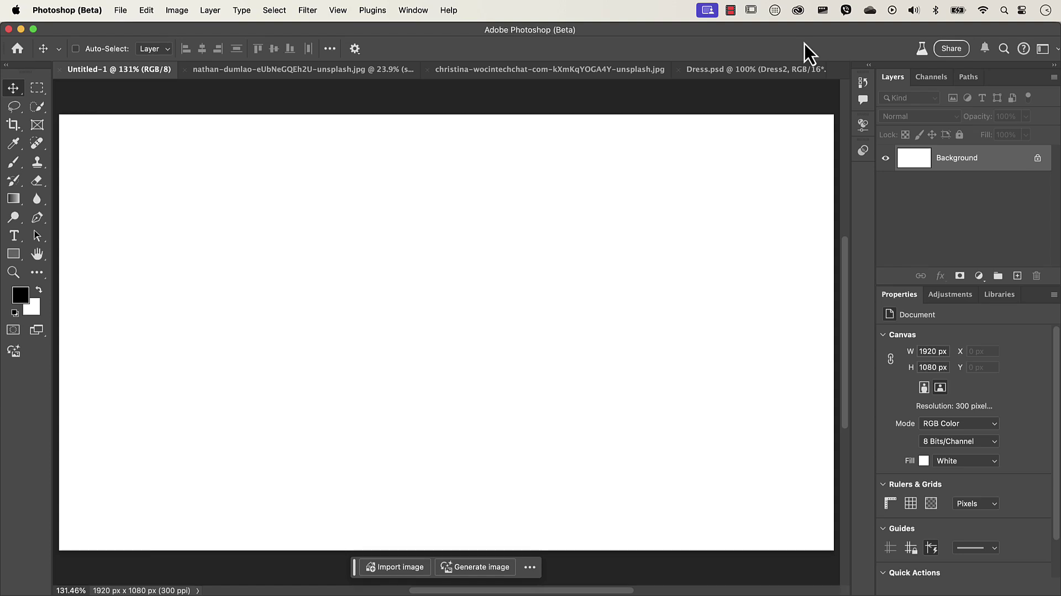
click(798, 12)
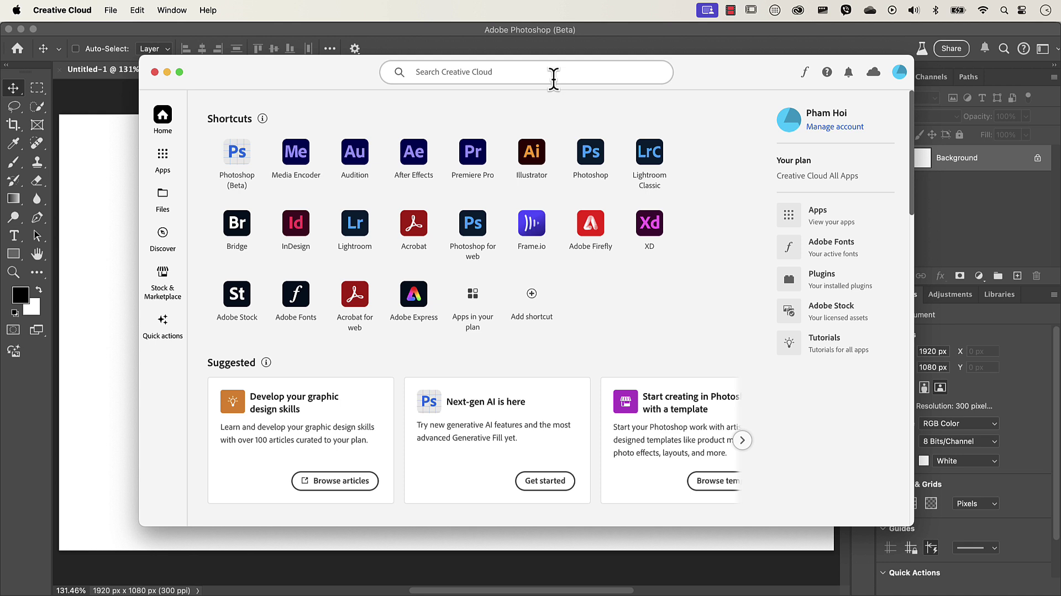
click(163, 156)
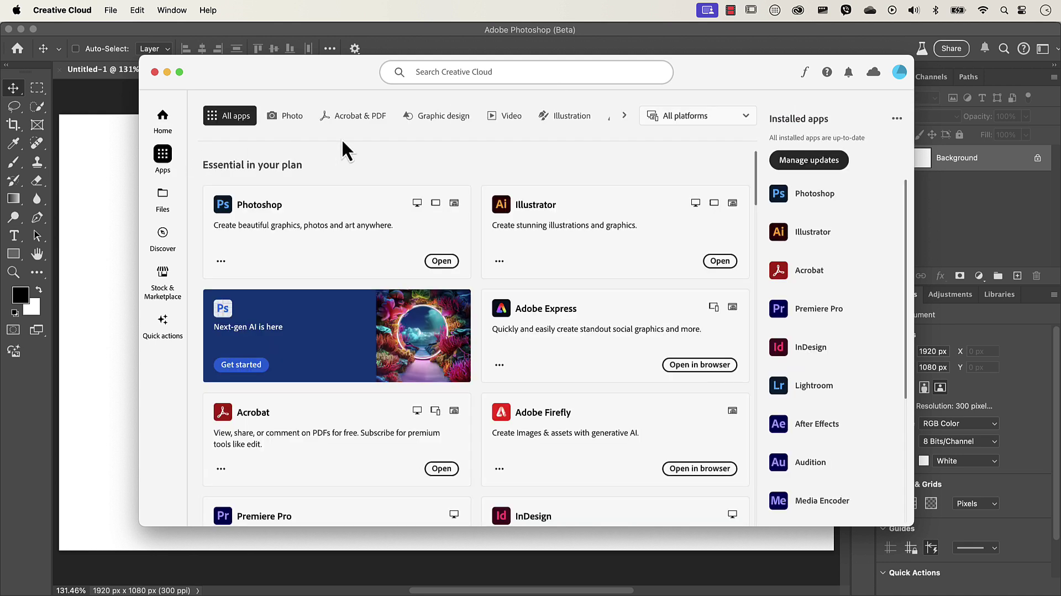
click(625, 116)
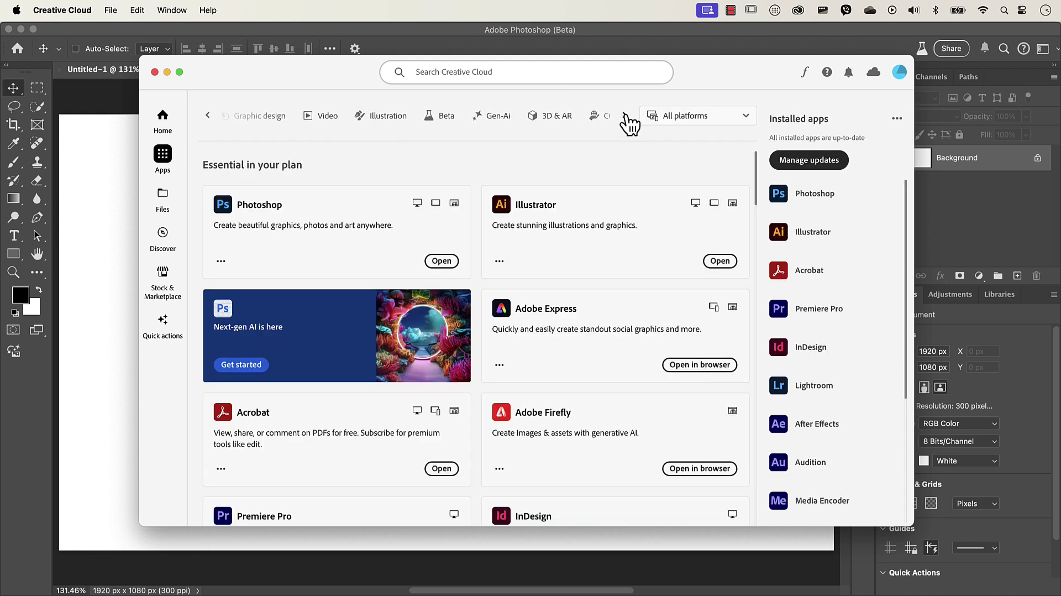
click(436, 117)
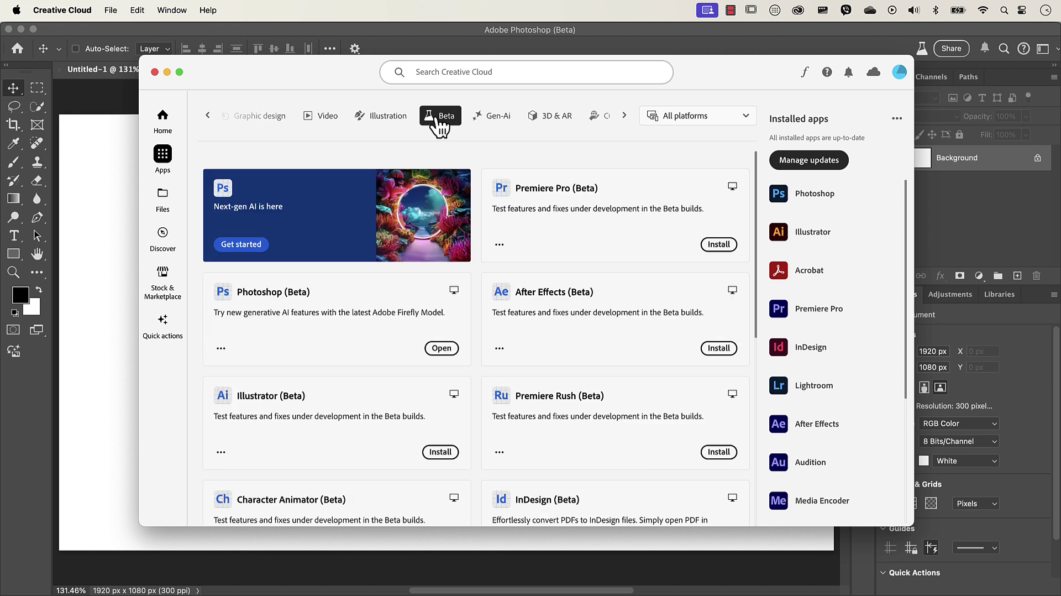
click(443, 349)
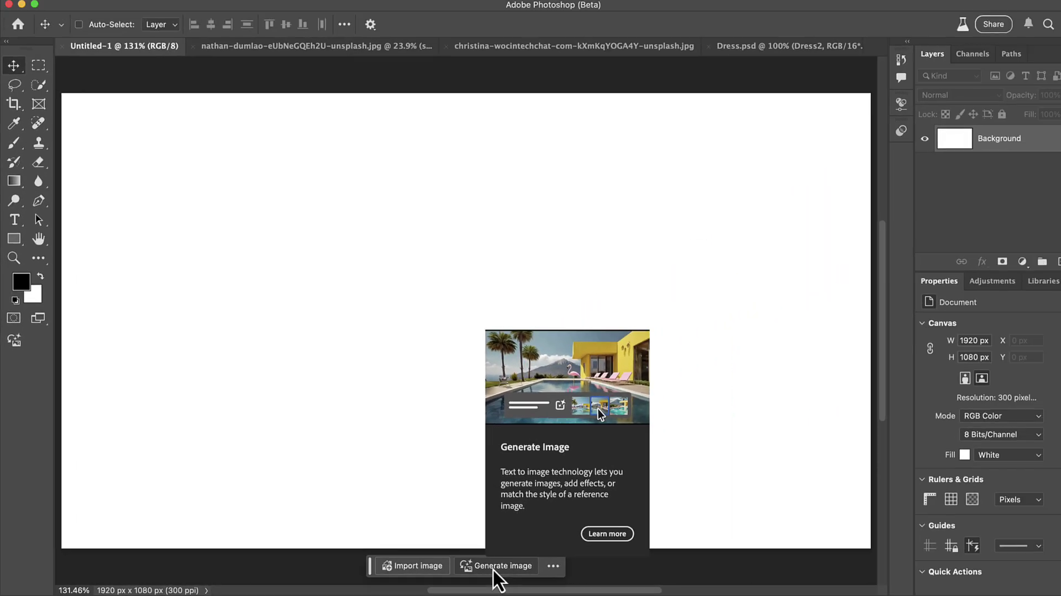
Look through the Window menu's list of panels before going to the Edit menu.
click(413, 10)
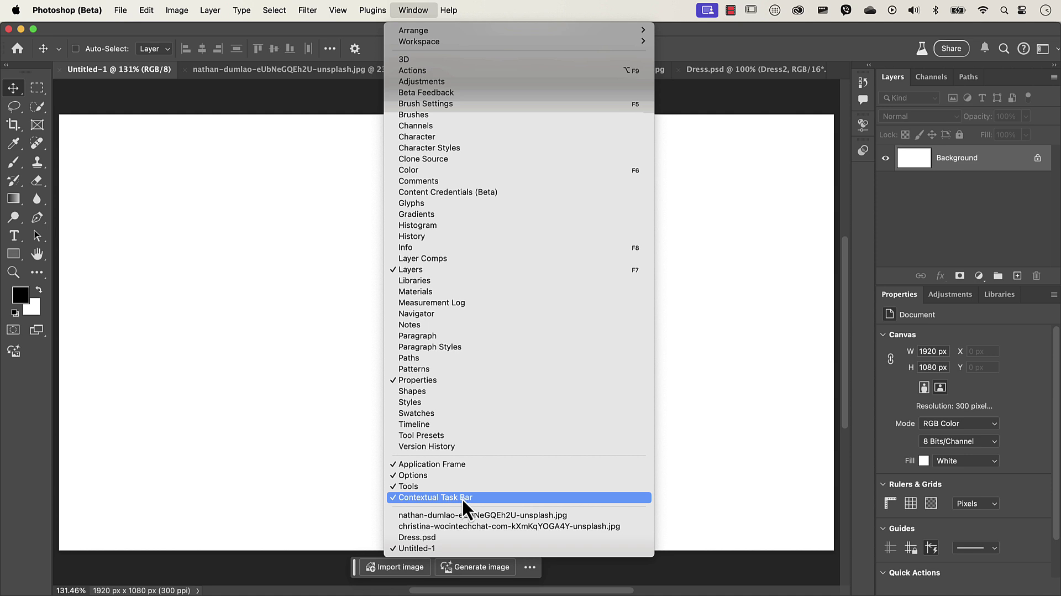
mouse_move(147, 10)
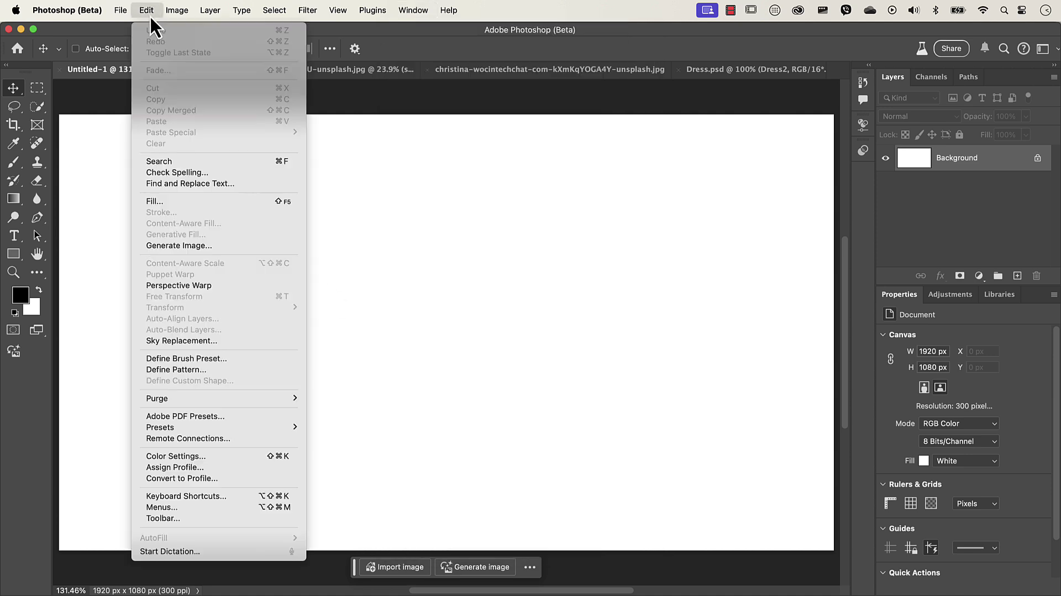
Start Generate Image with the 'Room with a floor of lavender' sample prompt and clear its effects.
click(224, 246)
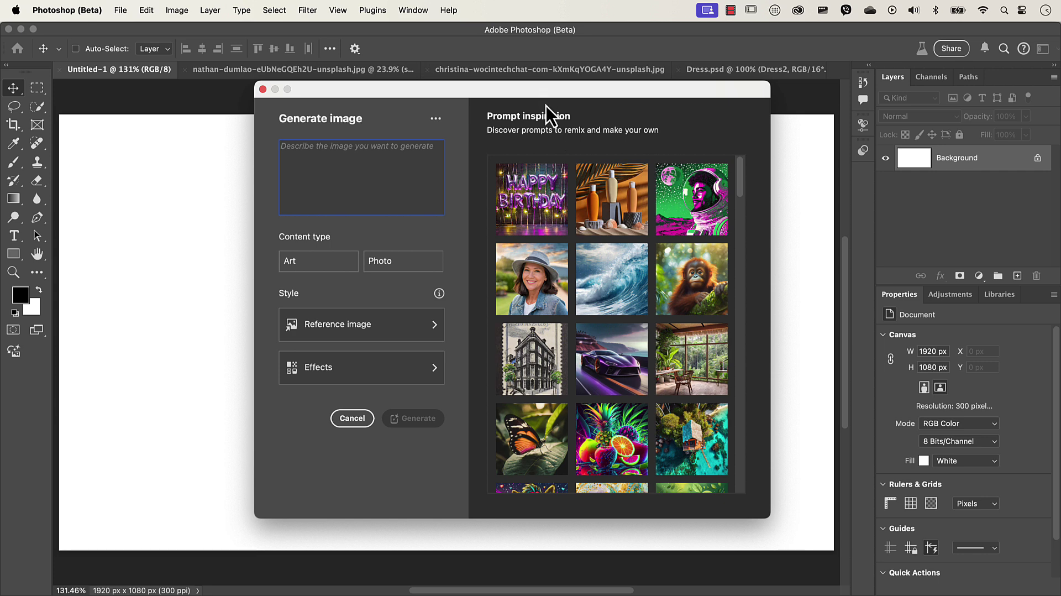
scroll(627, 298, down, 5)
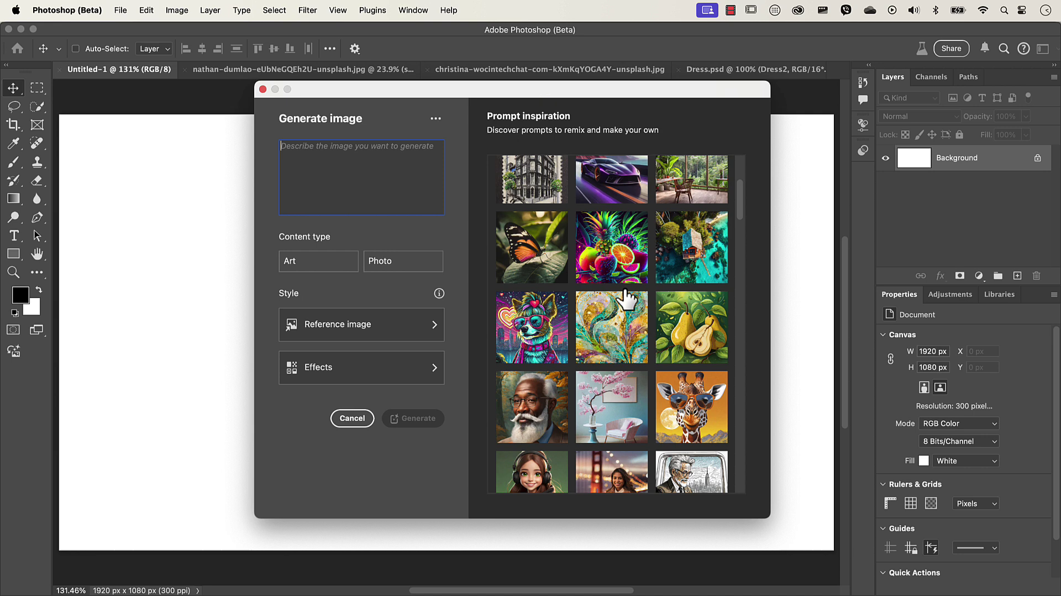
scroll(627, 299, down, 8)
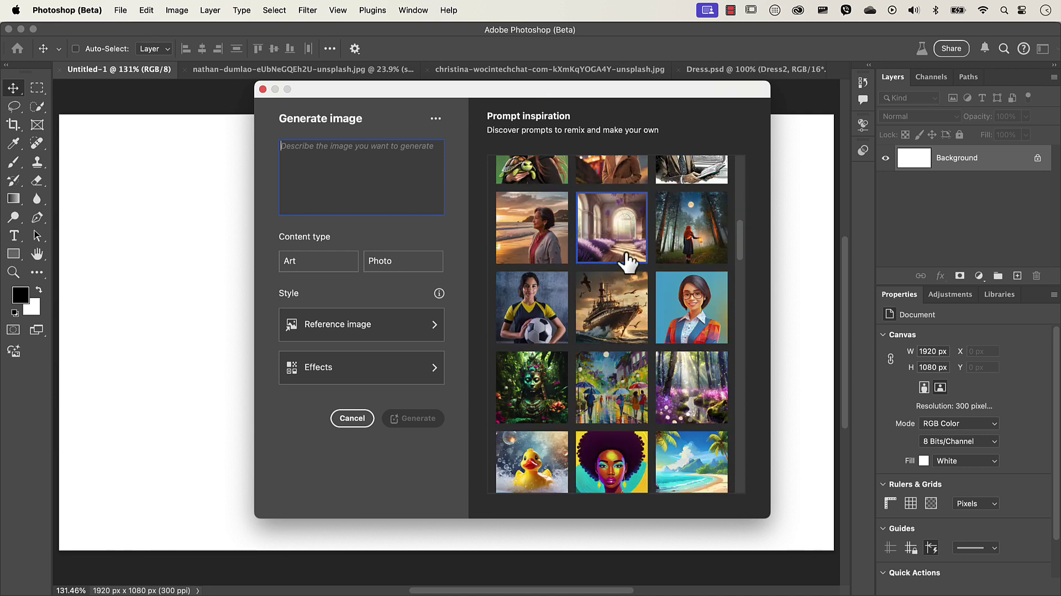
click(623, 243)
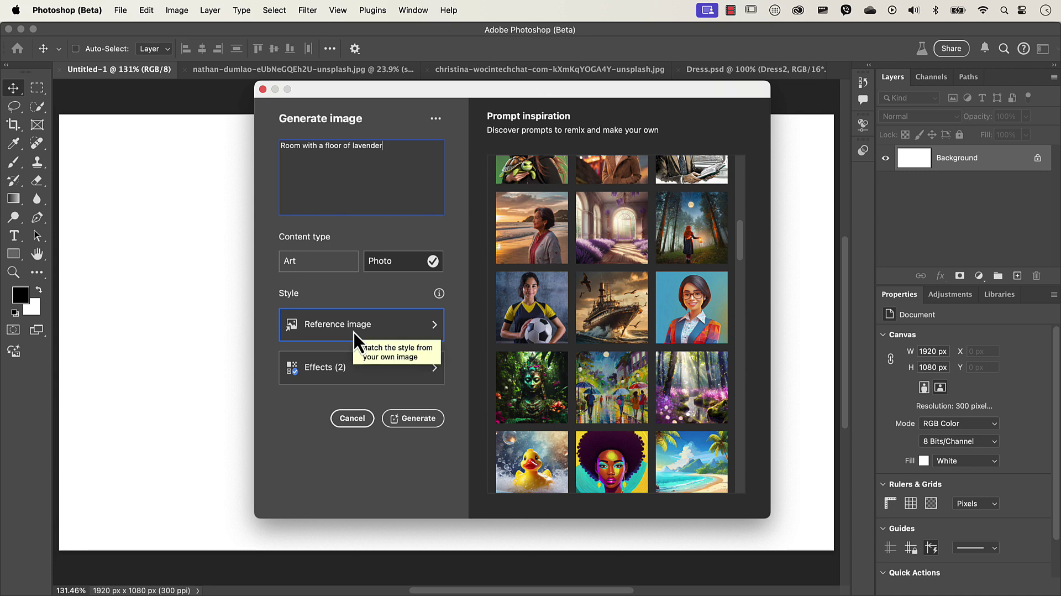
click(339, 371)
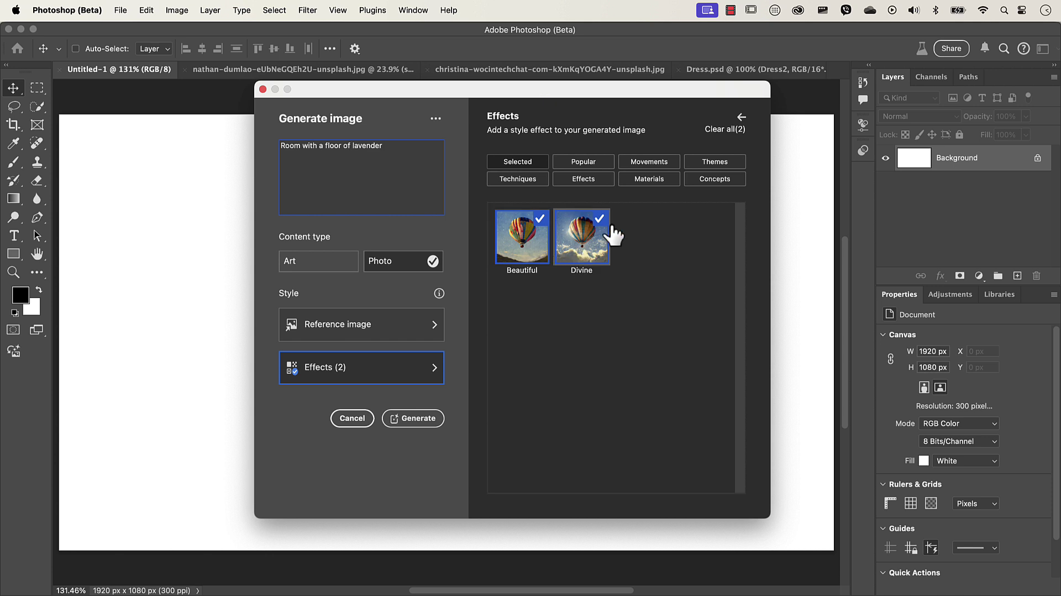
click(725, 131)
Replace the prompt text with 'girl jumping in puddle'.
click(741, 118)
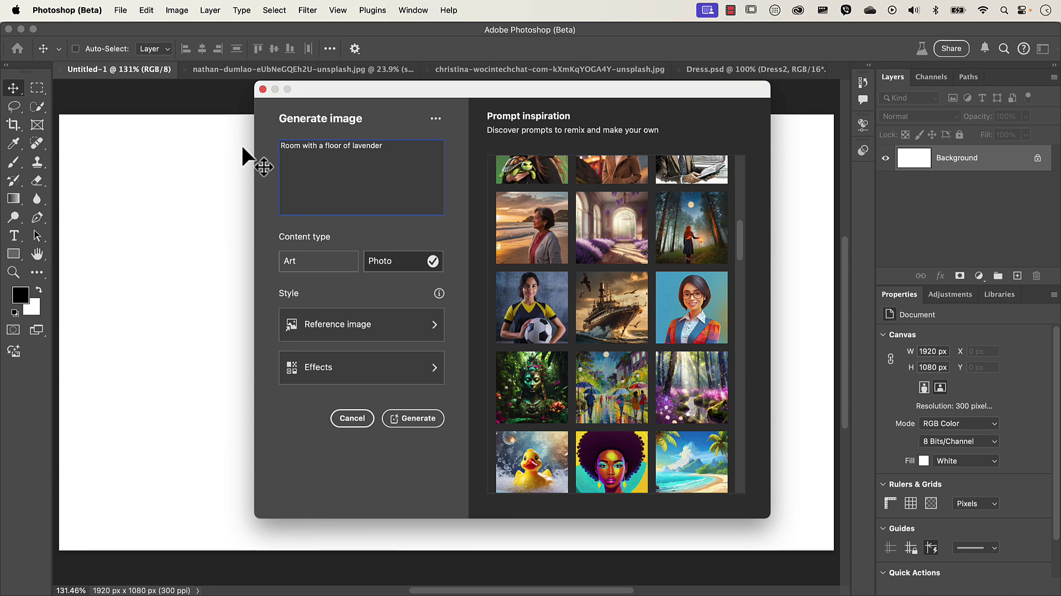
drag(397, 146, 242, 142)
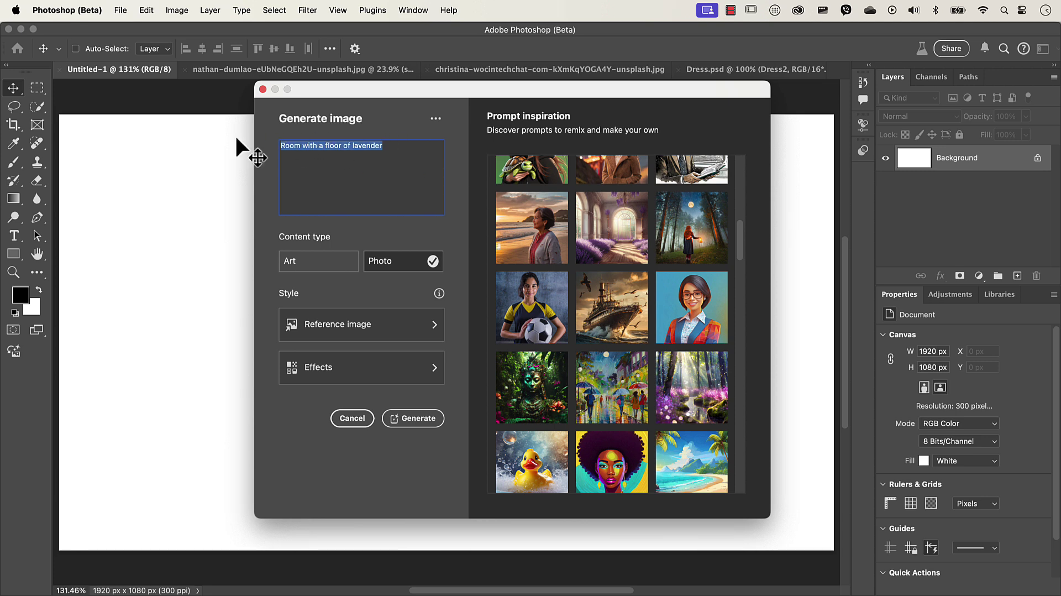
text(girl j)
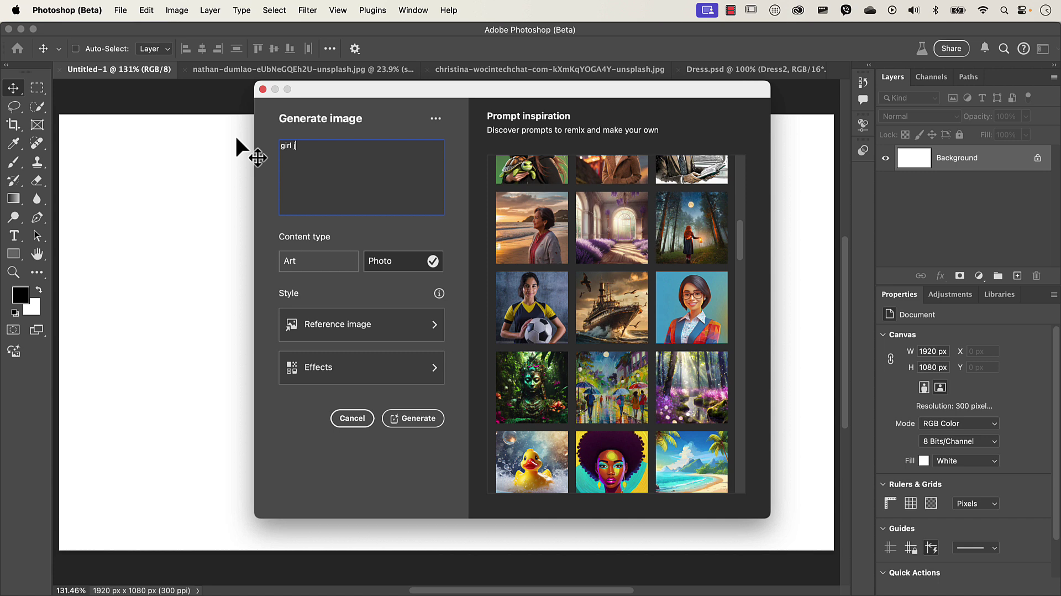
text(umping in puddle)
Add the Hyper realistic and Cinematic style effects to the prompt.
click(329, 370)
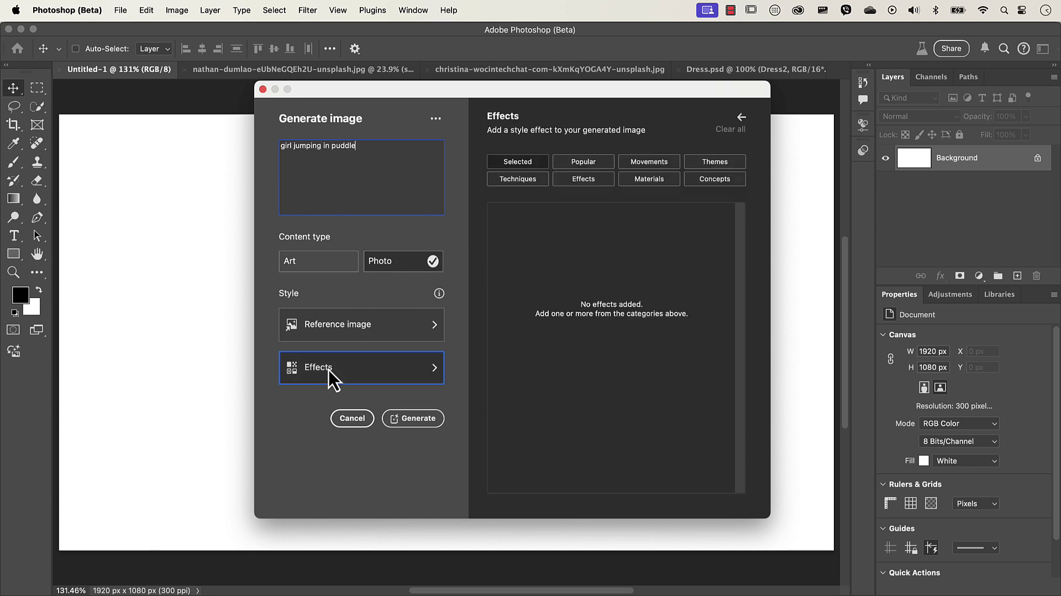
click(590, 163)
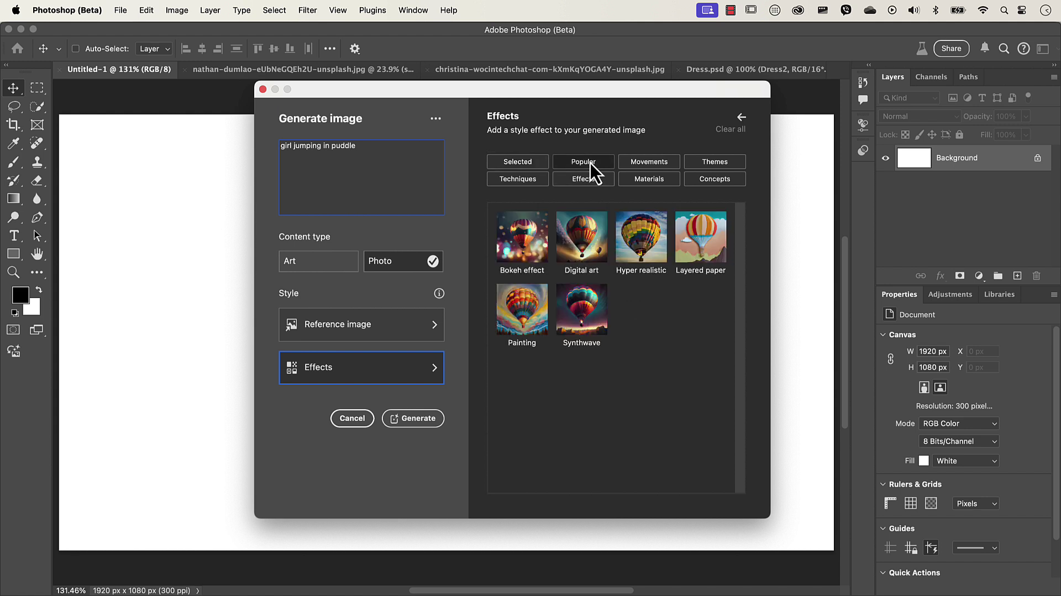
click(643, 249)
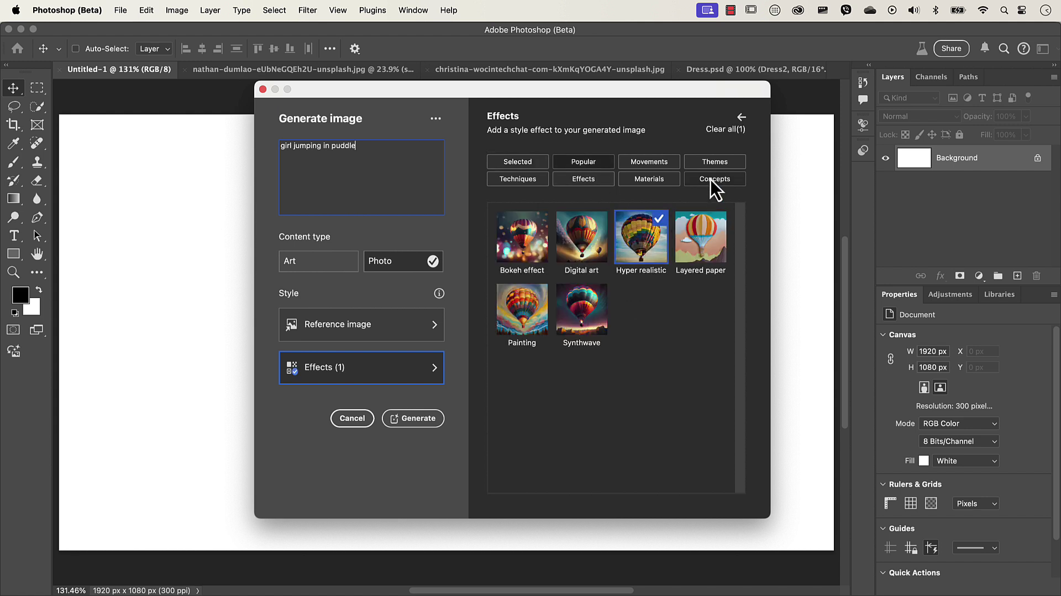
click(716, 165)
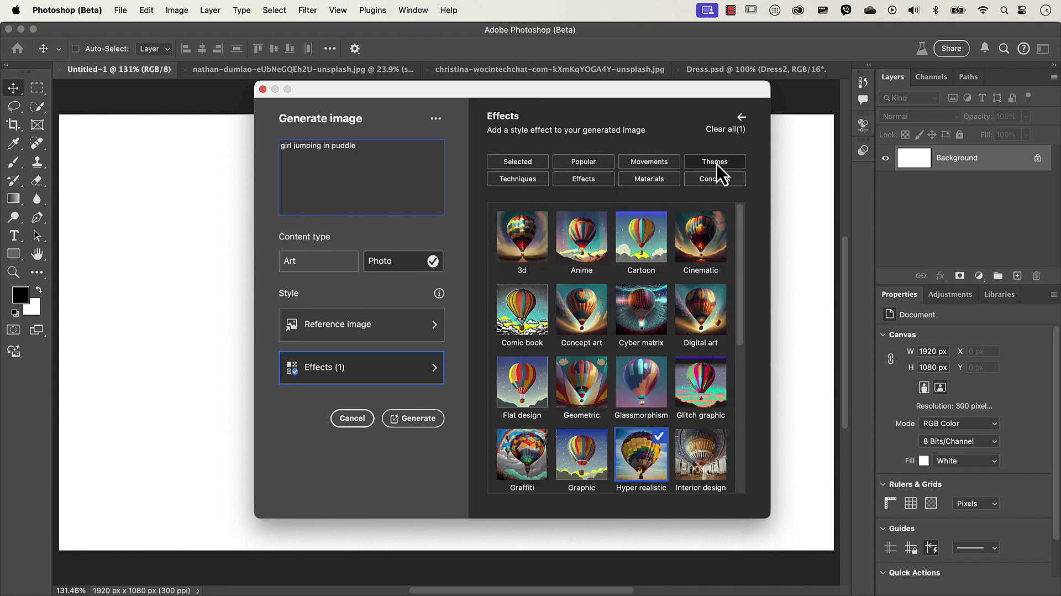
click(710, 239)
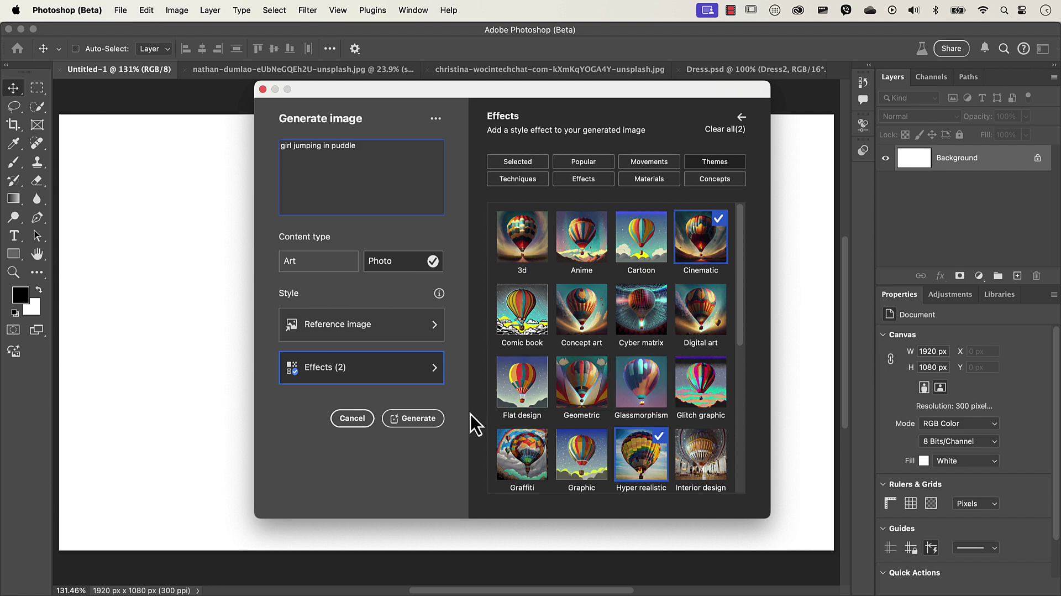
Generate the 'girl jumping in puddle' image and compare its three variations, ending on the first.
click(409, 420)
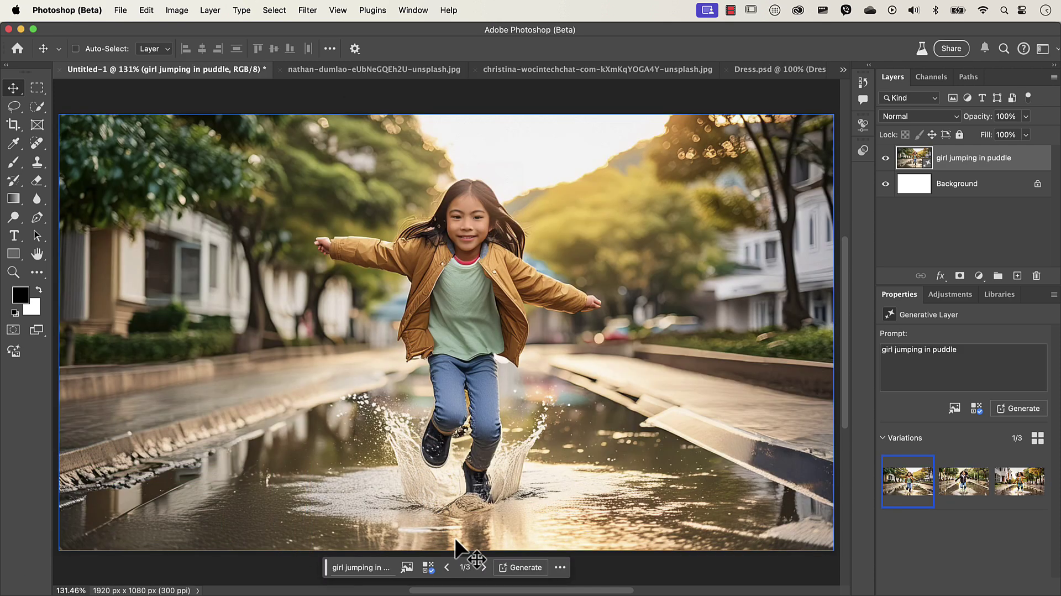
click(485, 568)
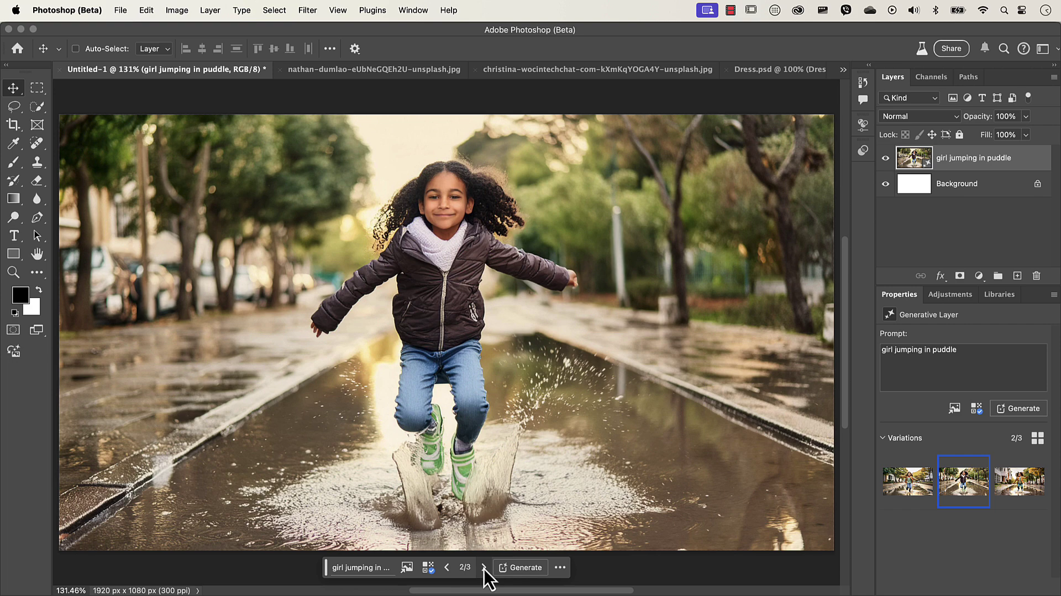
click(485, 567)
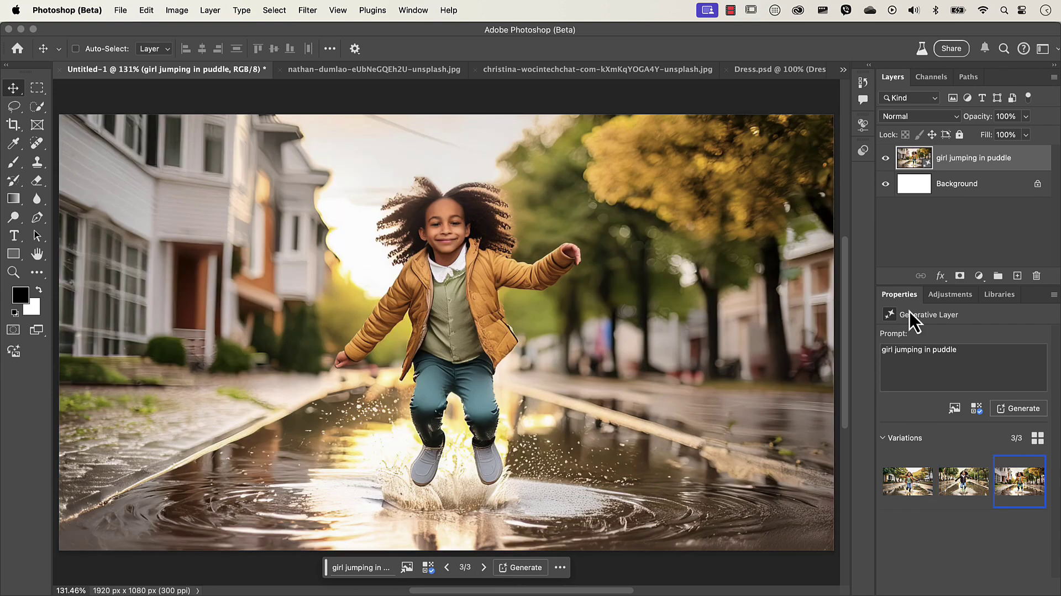
click(909, 484)
click(965, 482)
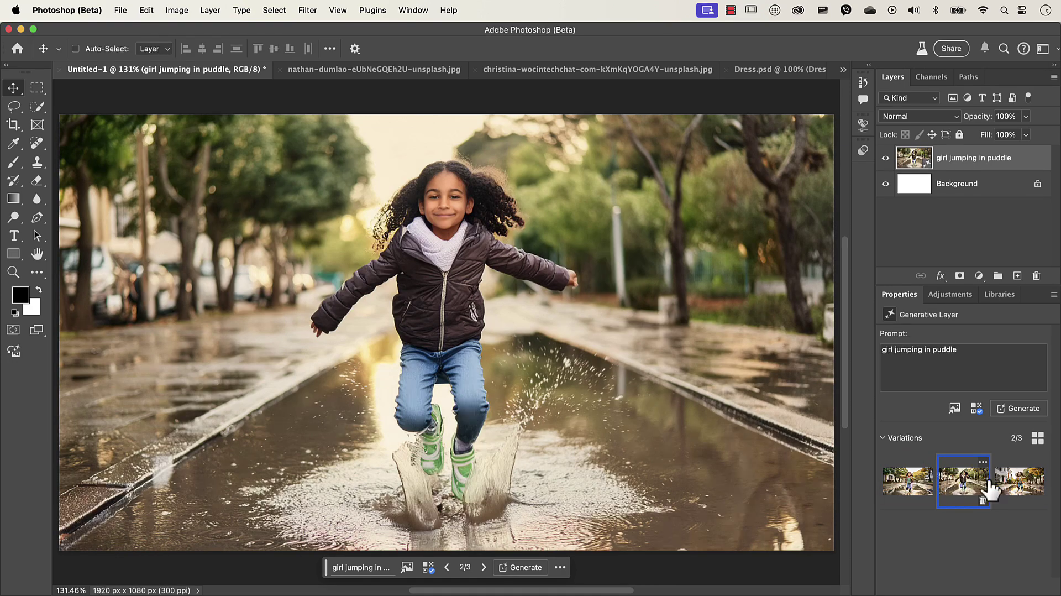
click(1020, 485)
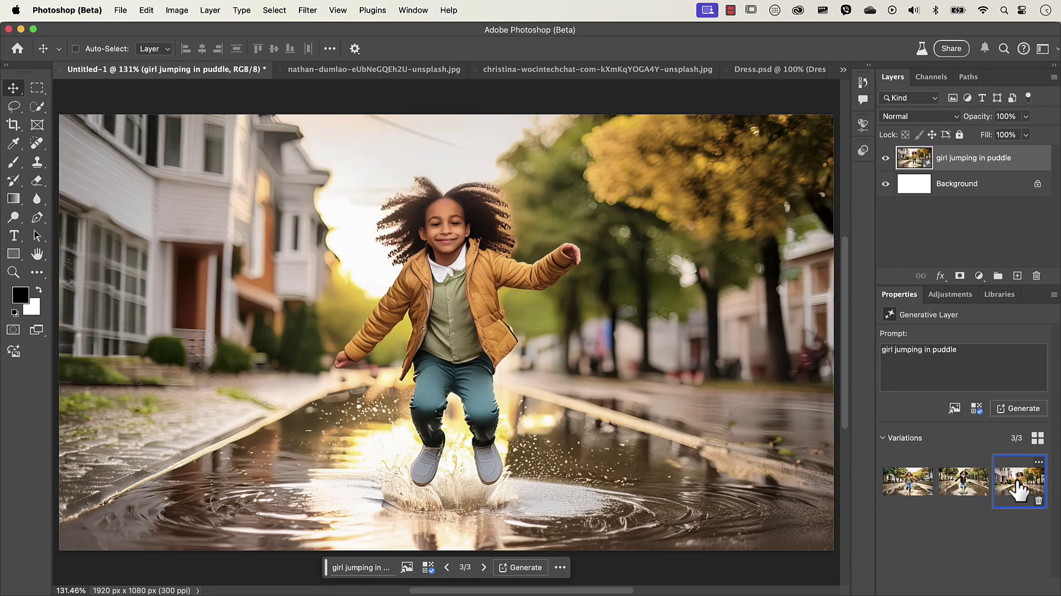
click(963, 484)
click(913, 486)
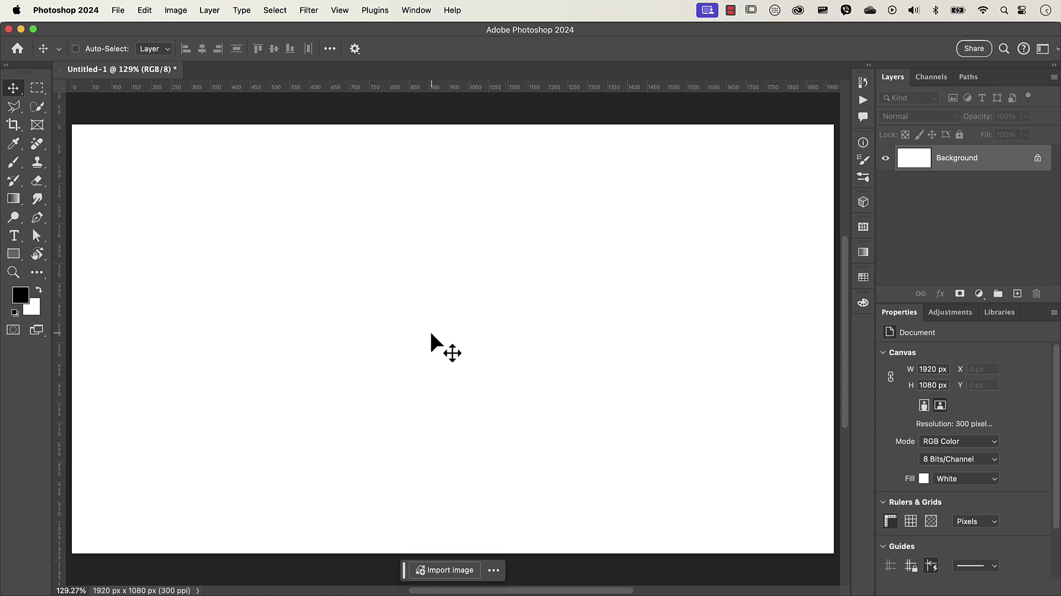
Select the whole Photoshop 2024 canvas and generative-fill it with 'girl jumping in puddle'.
key(super+a)
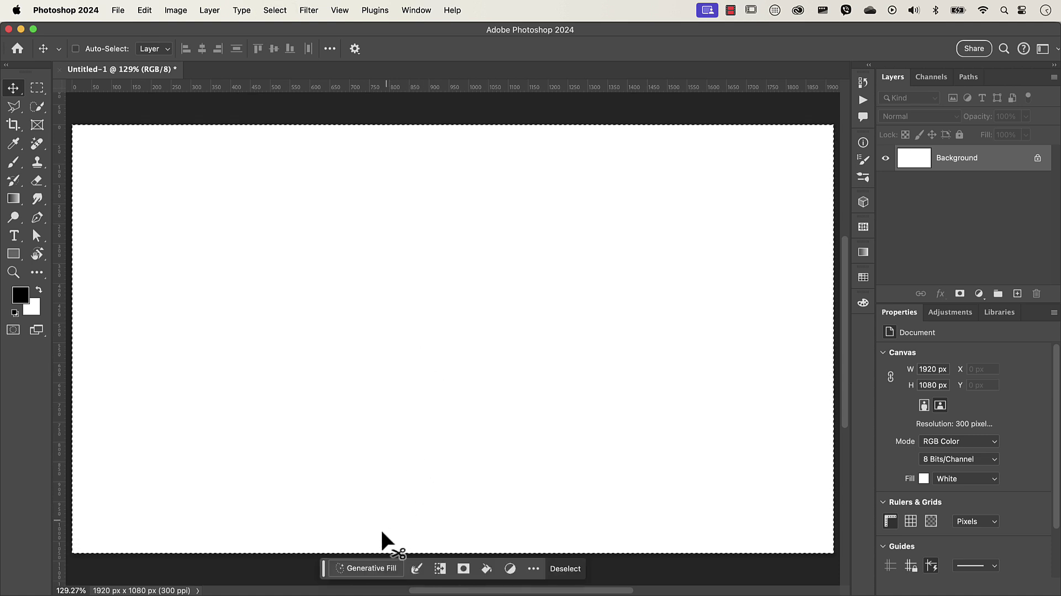
click(376, 569)
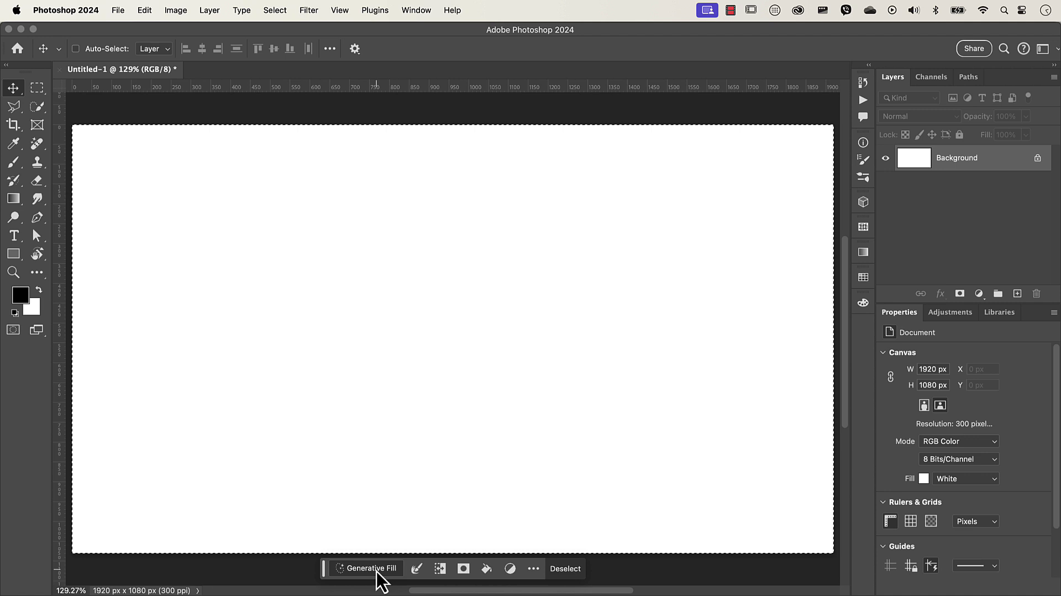
text(girl )
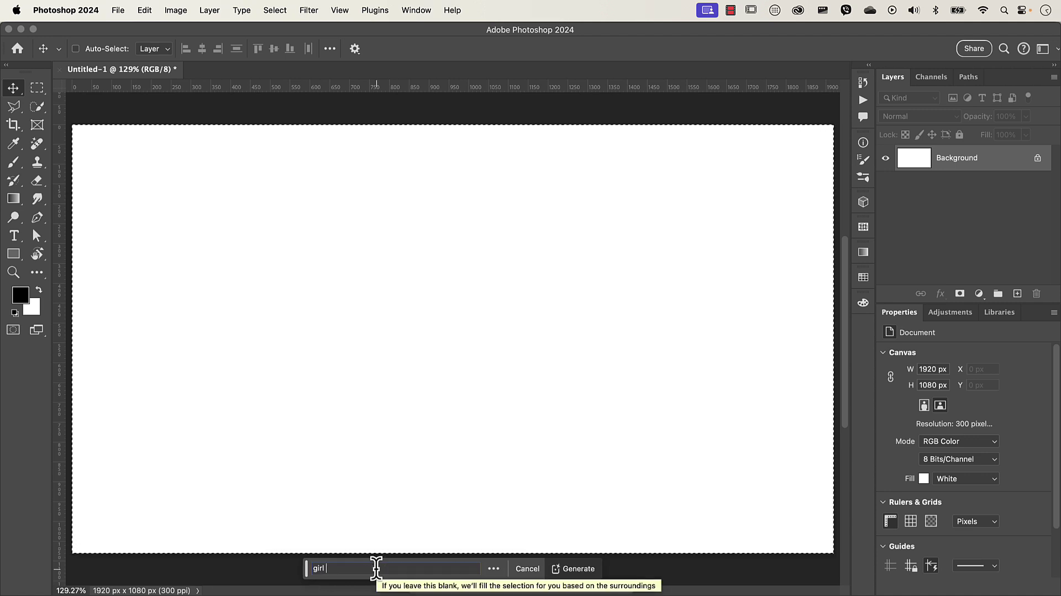
text(jumping )
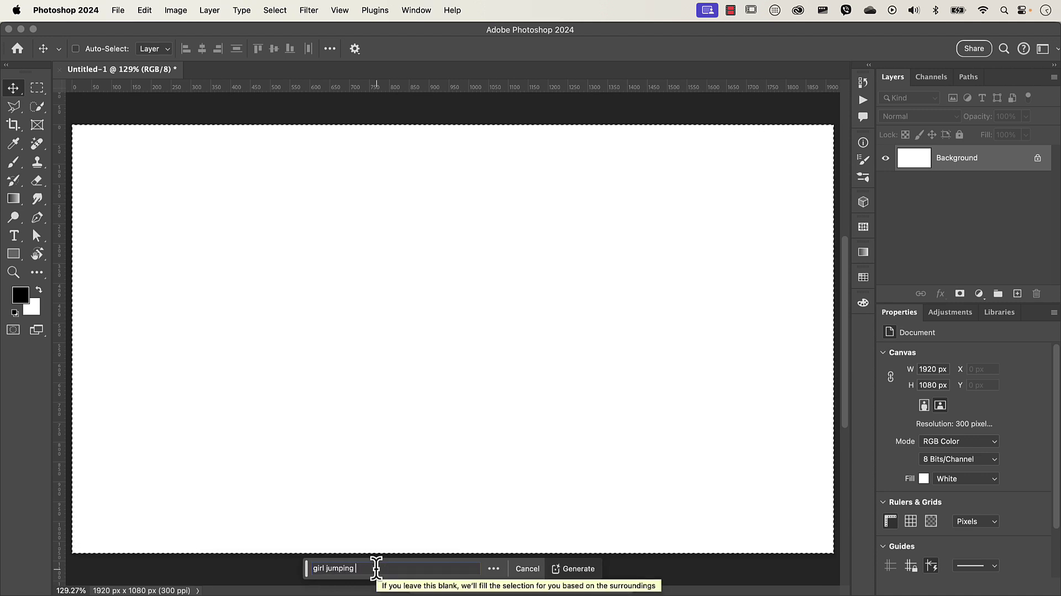
text(in puddle)
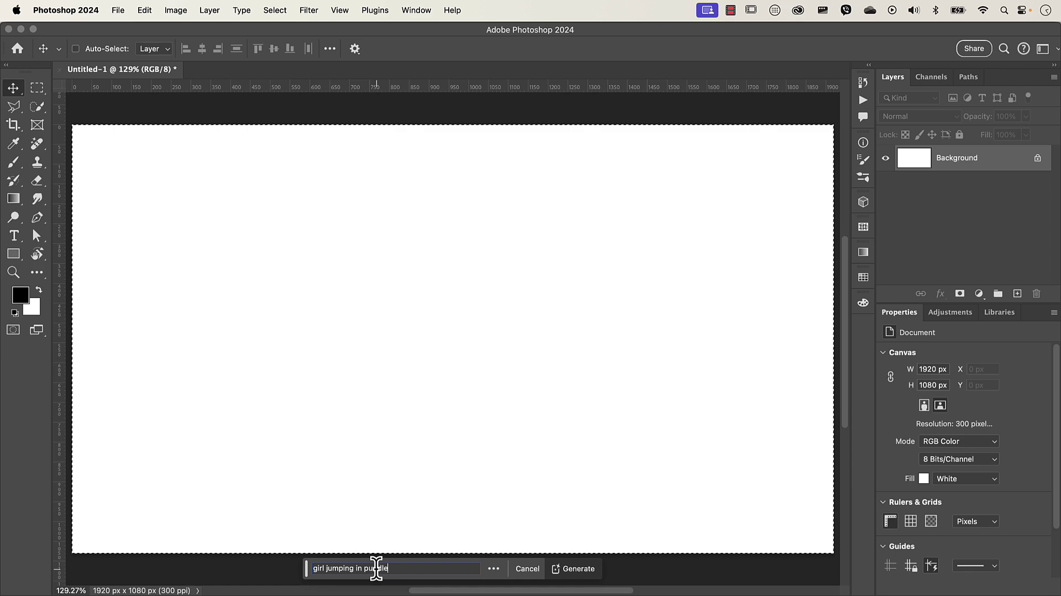
key(Return)
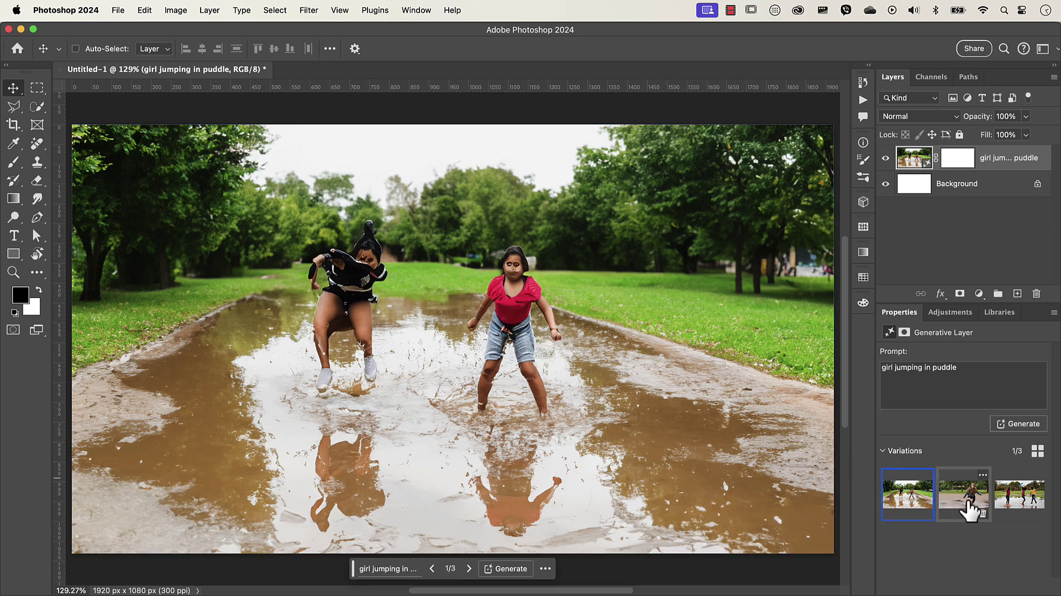
Show the third fill variation, then bring up the Beta's reference image choices.
click(965, 504)
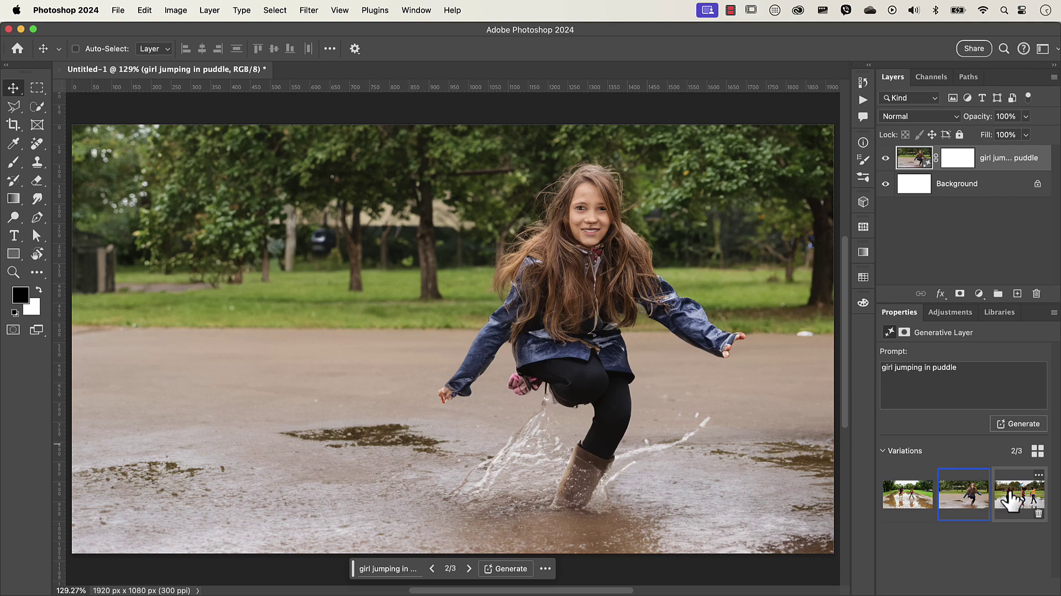
click(1010, 500)
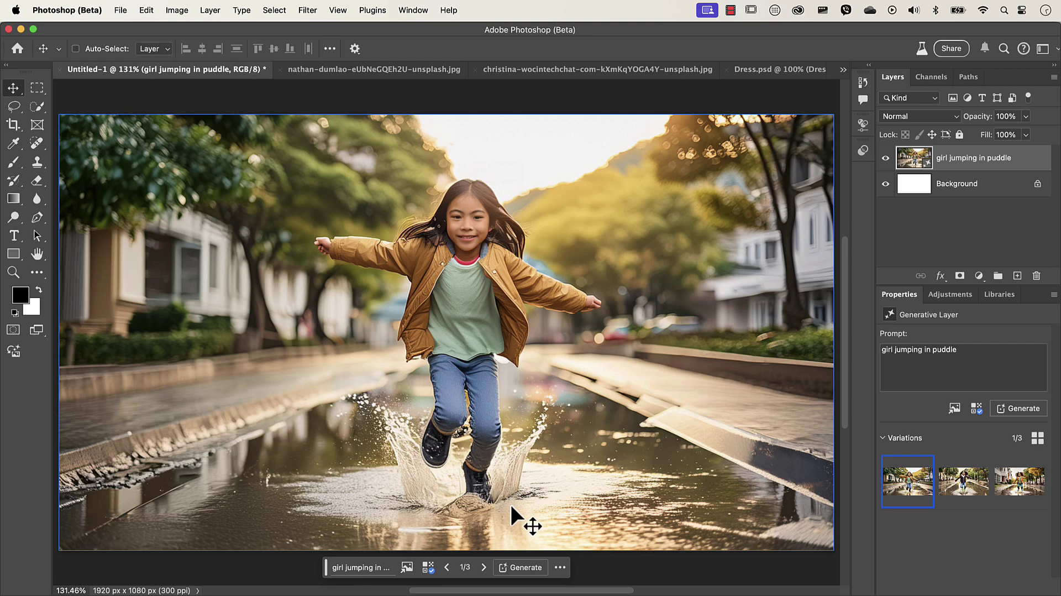
click(407, 567)
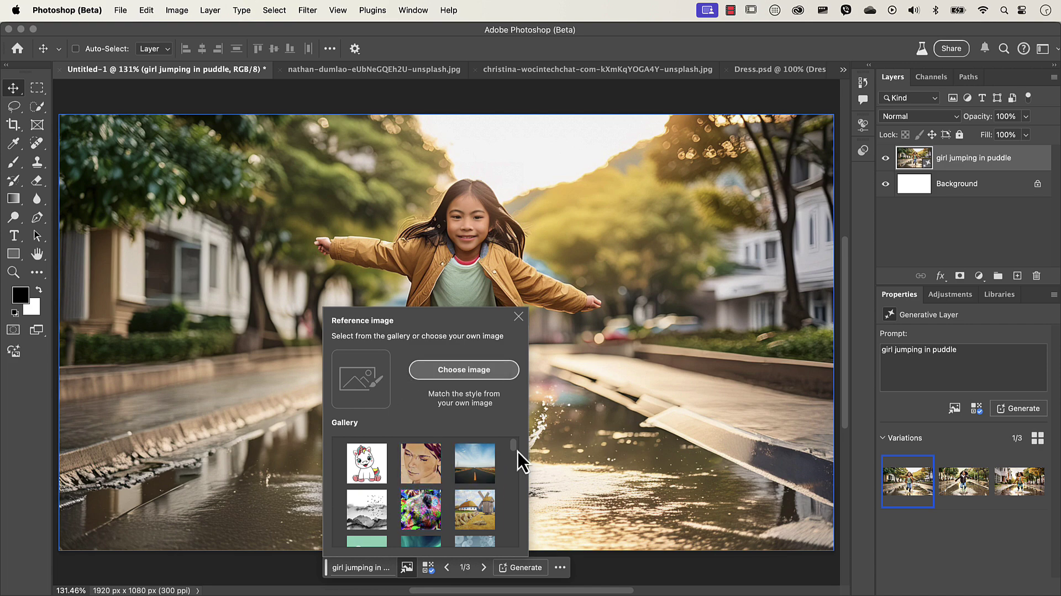
Regenerate the girl image using the purple swirl gallery image as style reference.
drag(515, 447, 514, 506)
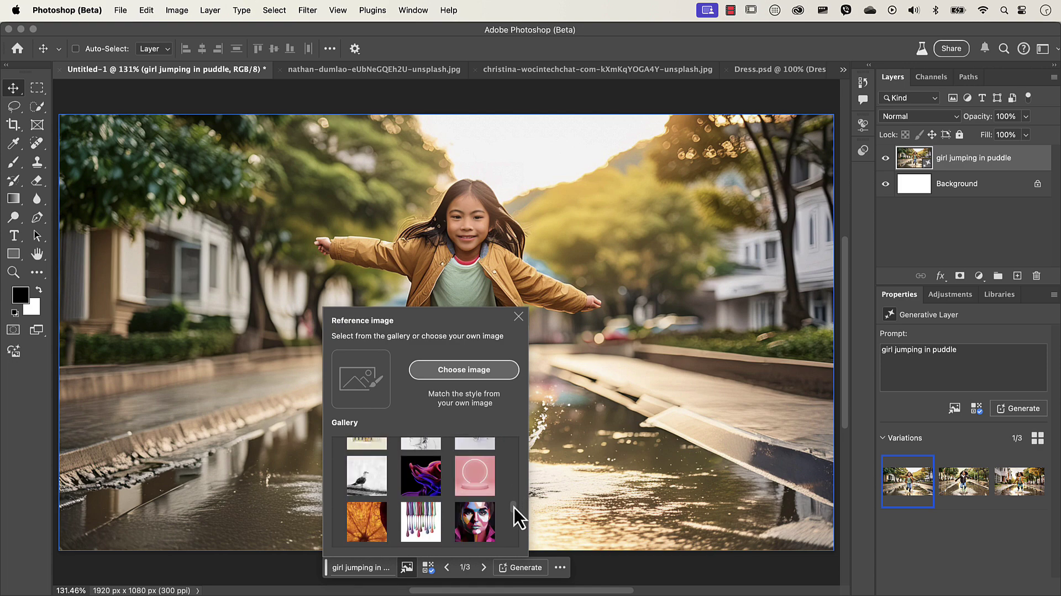
click(426, 485)
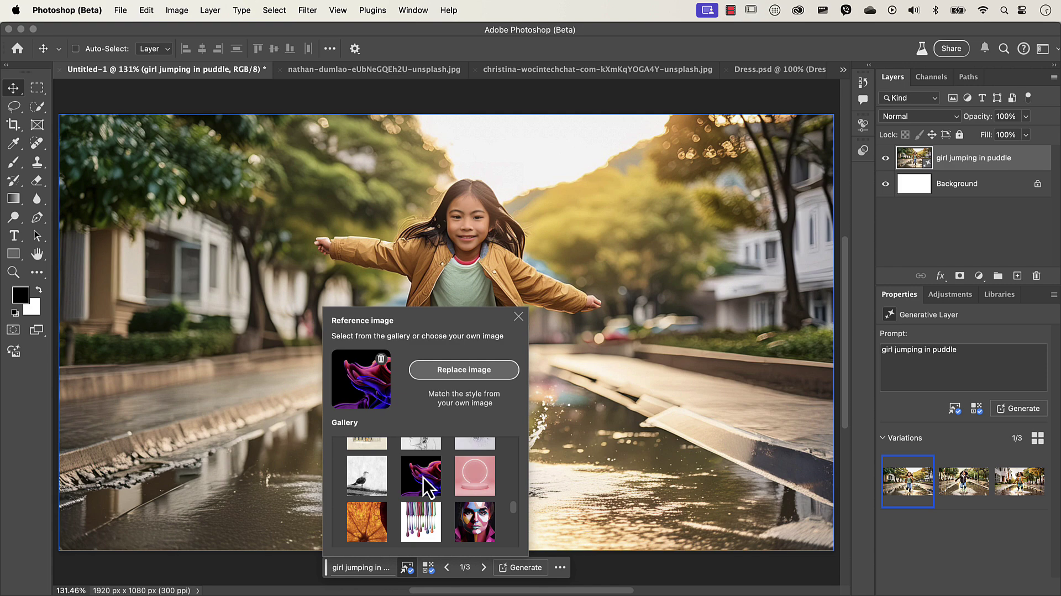
click(514, 567)
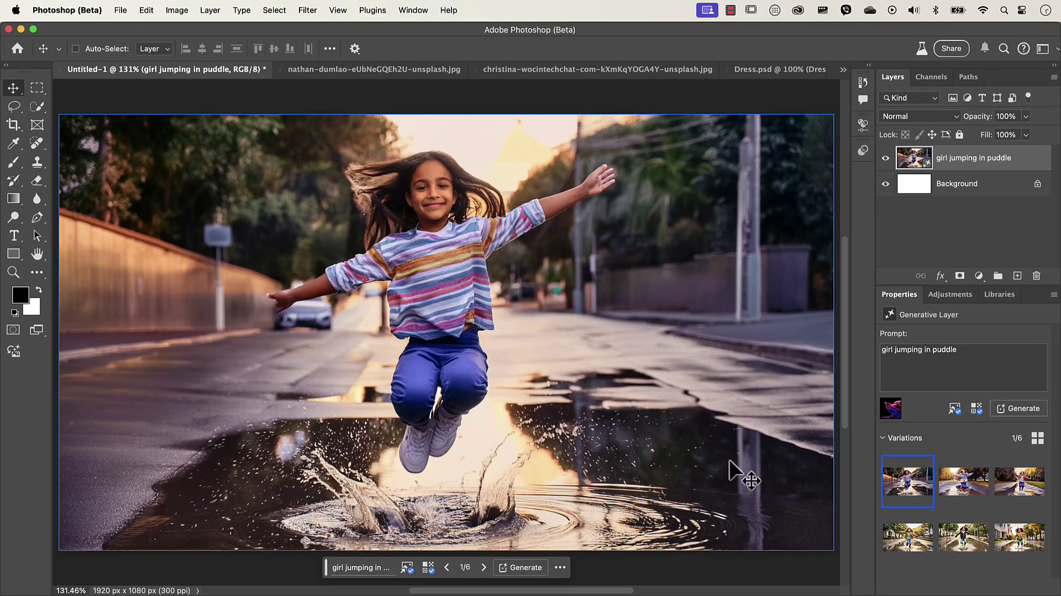
Browse the six variations and settle on the fourth, the tan-jacketed girl.
click(486, 571)
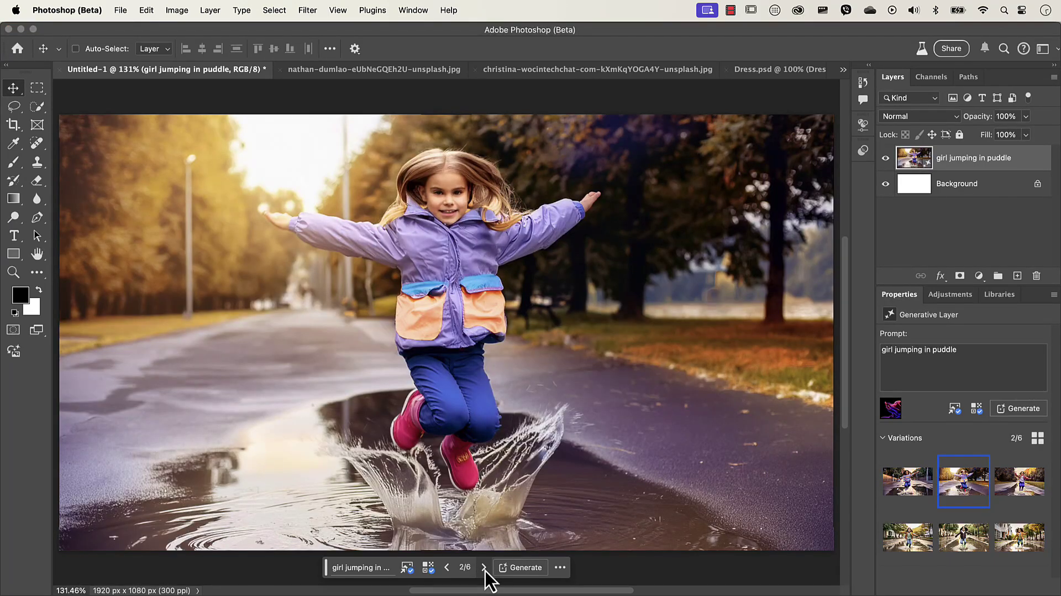
click(484, 569)
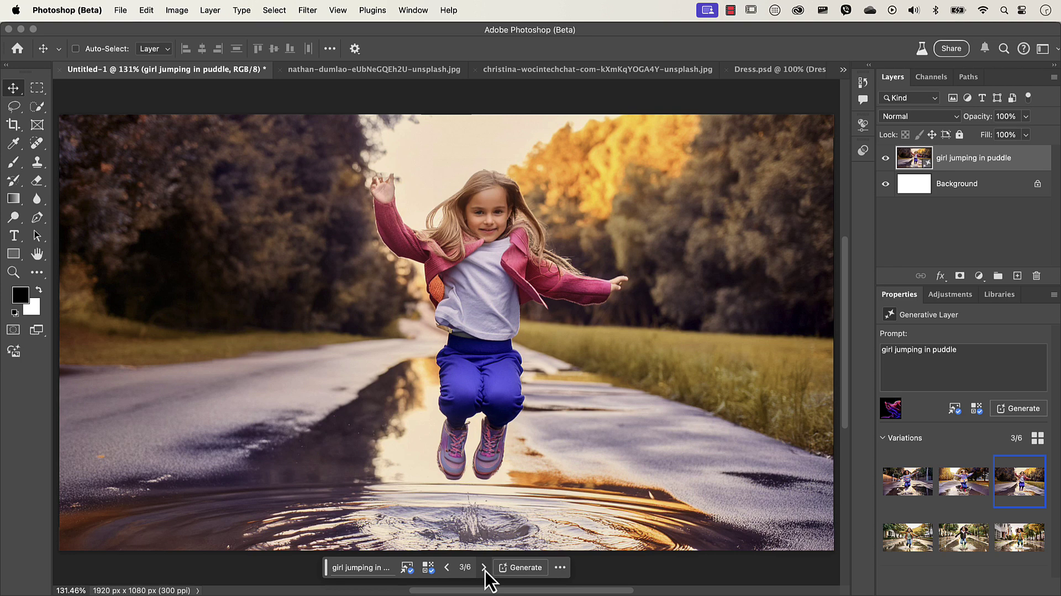
click(1018, 543)
click(968, 546)
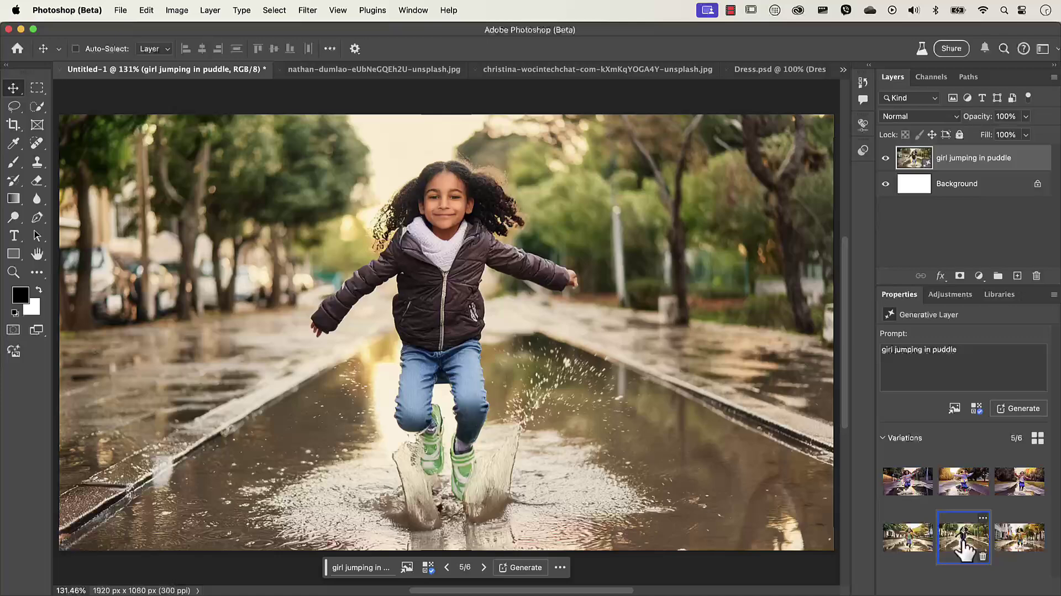
click(923, 548)
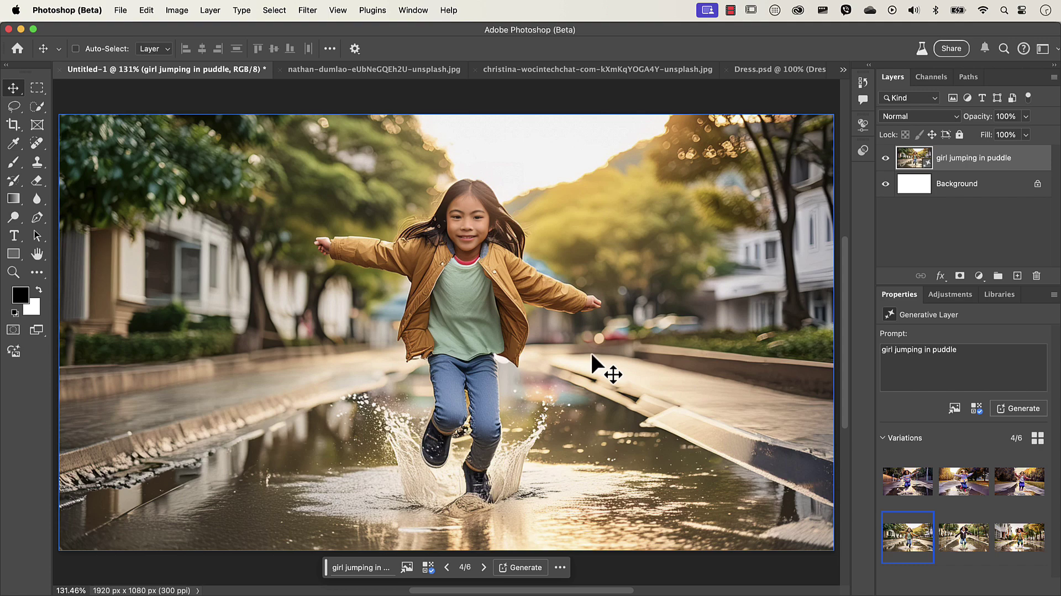
Set the beach photo from disk as the reference image and regenerate the variations.
click(366, 72)
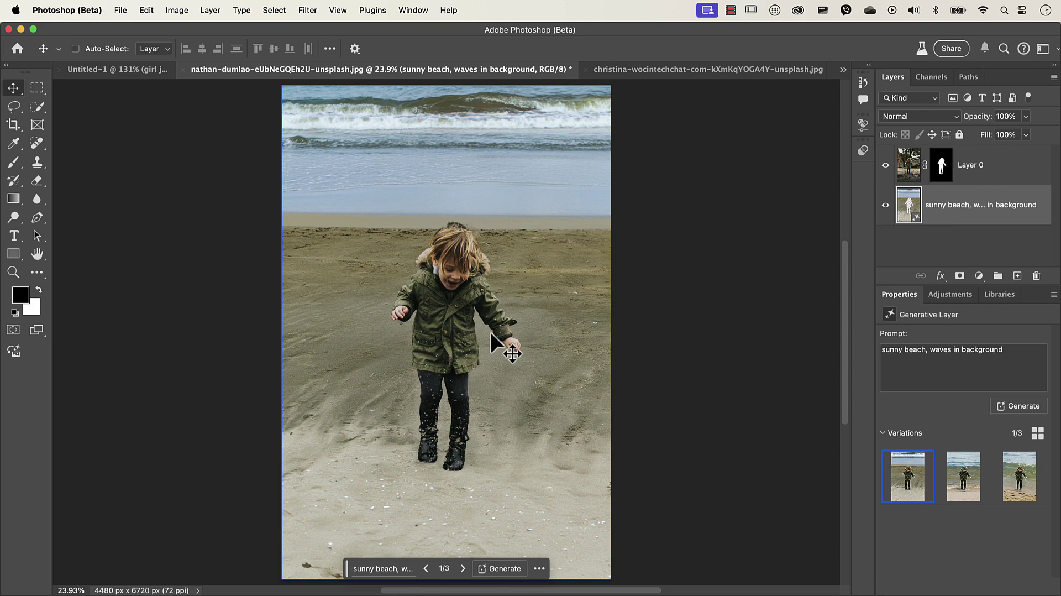
click(116, 69)
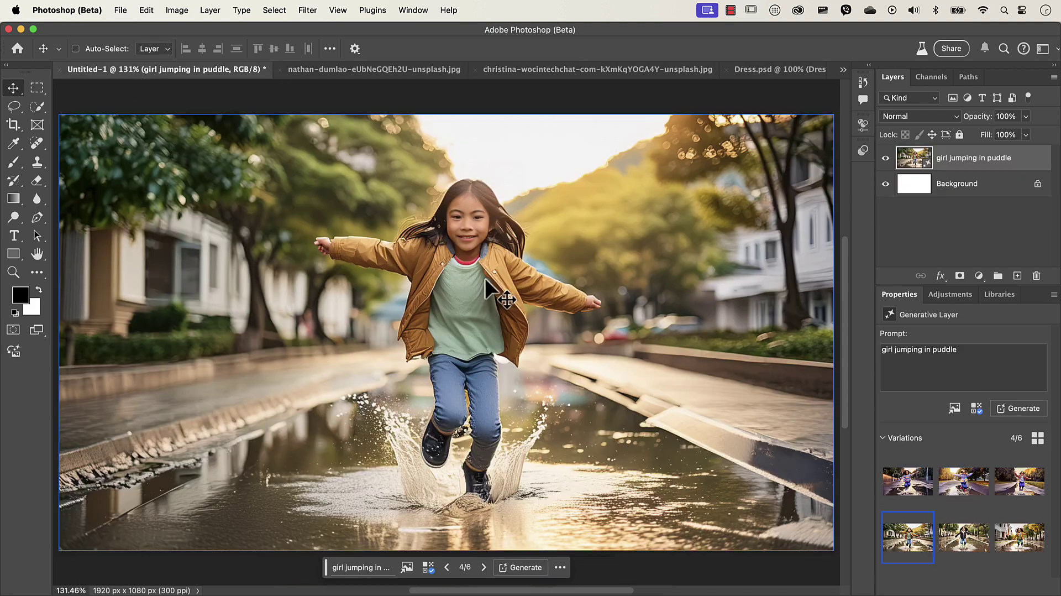
click(429, 568)
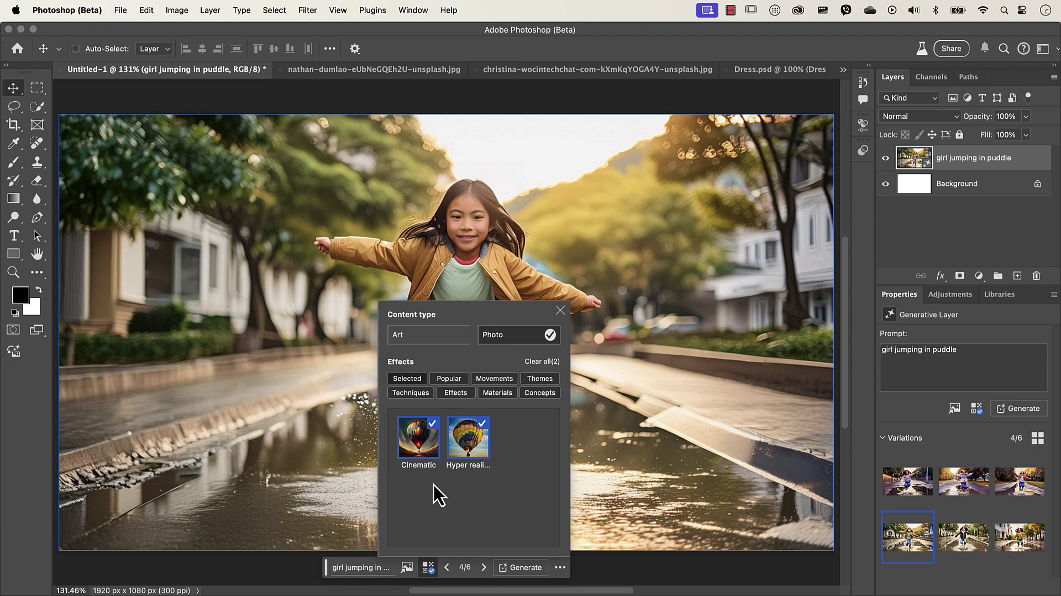
click(407, 567)
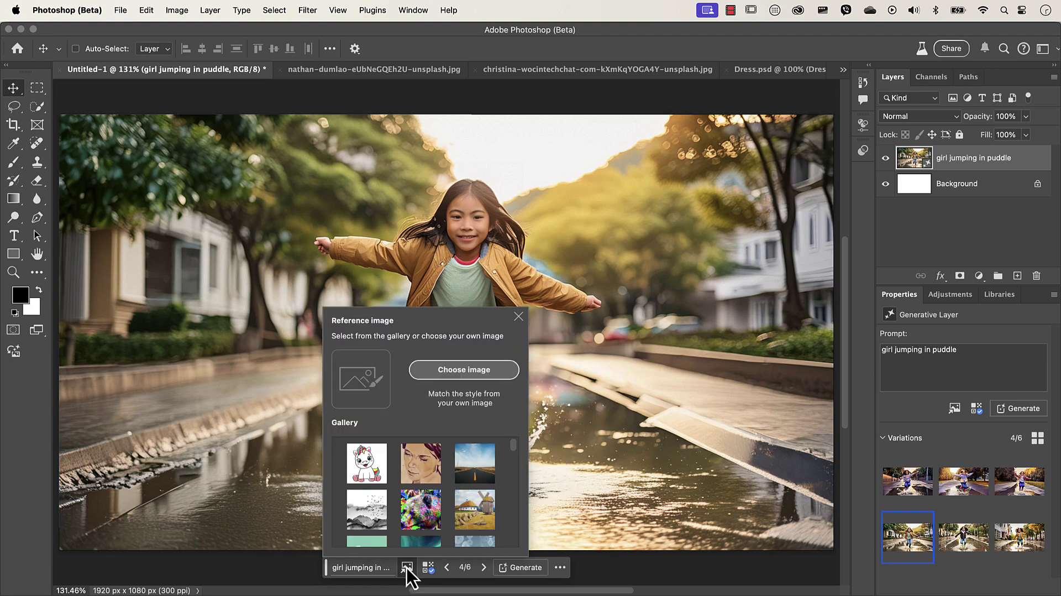
click(458, 373)
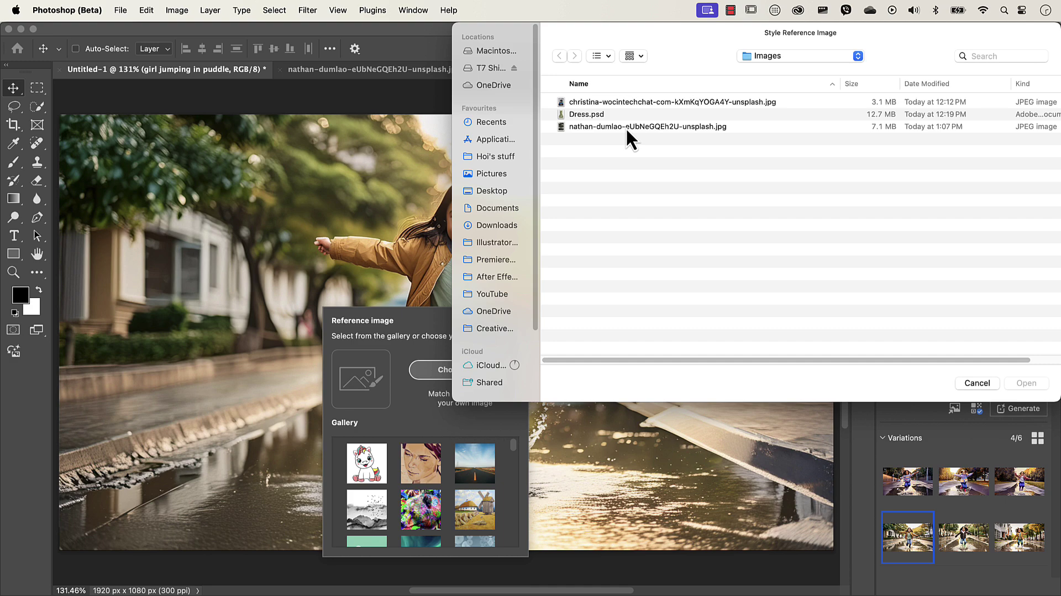
double_click(625, 128)
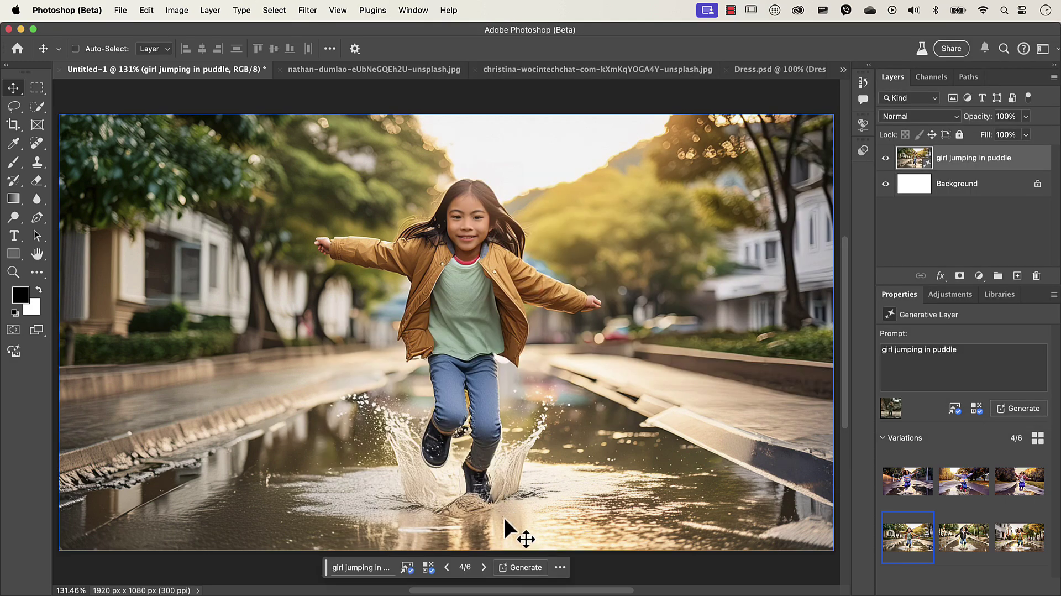
click(524, 568)
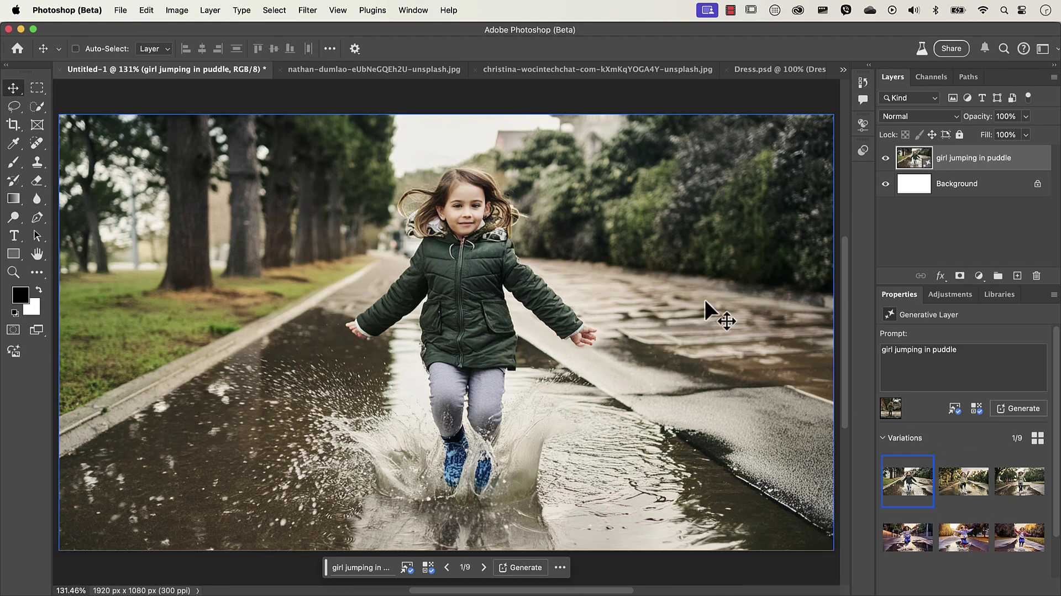
Check Layer 0's child cutout in the beach photo, then come back to the puddle document.
click(387, 71)
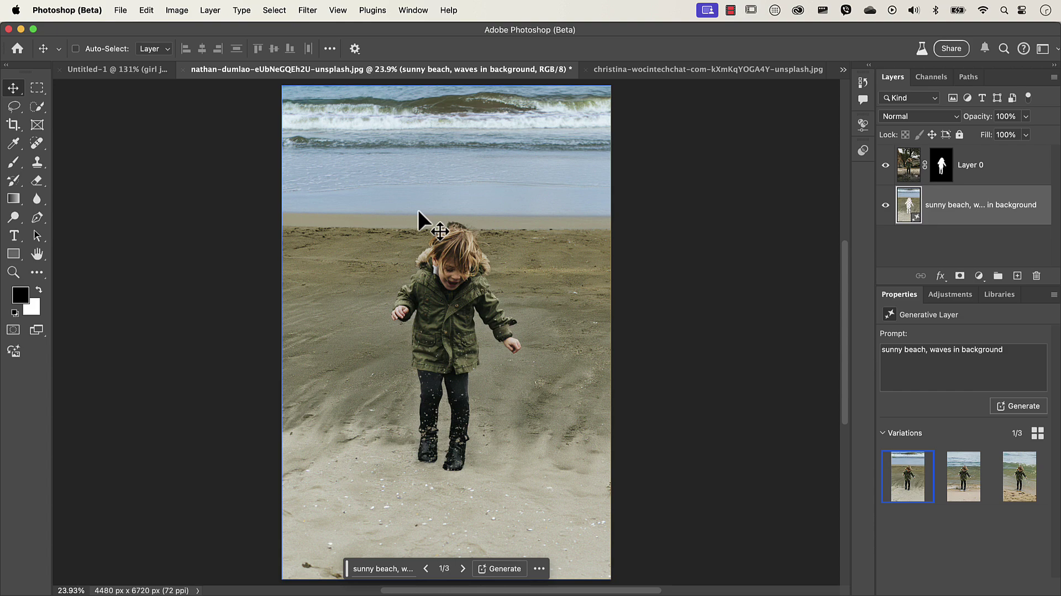
super+click(449, 276)
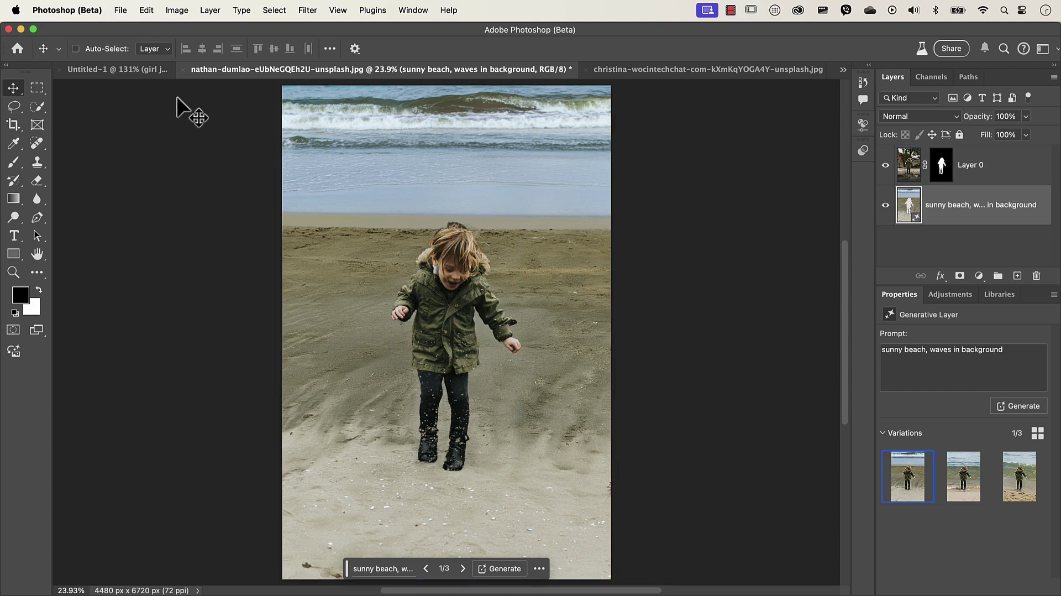
click(124, 70)
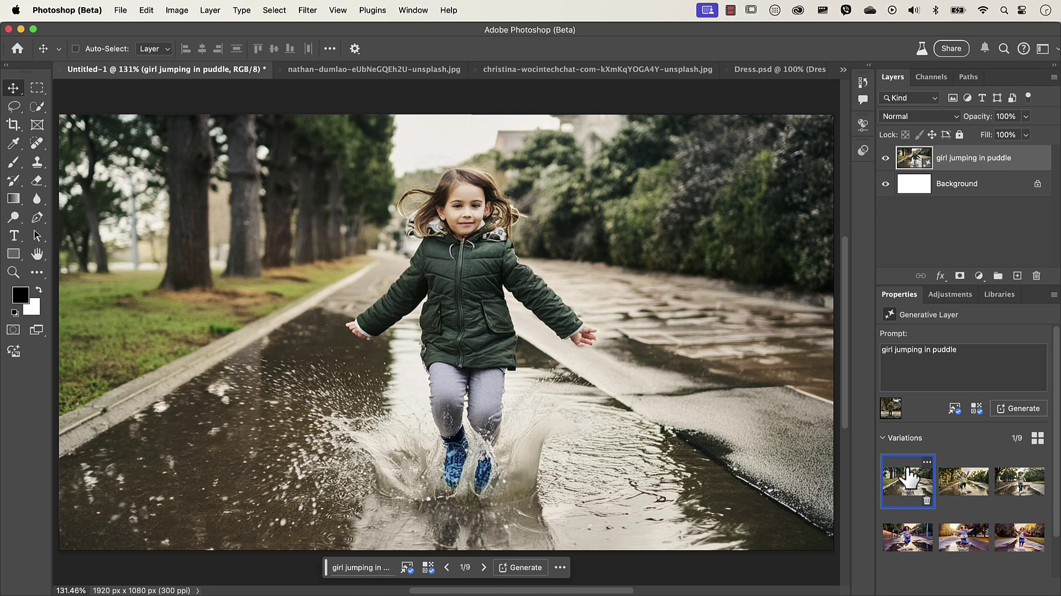
Preview puddle variations 2, 3, 4 and 7, then keep variation 1 of 9.
click(967, 494)
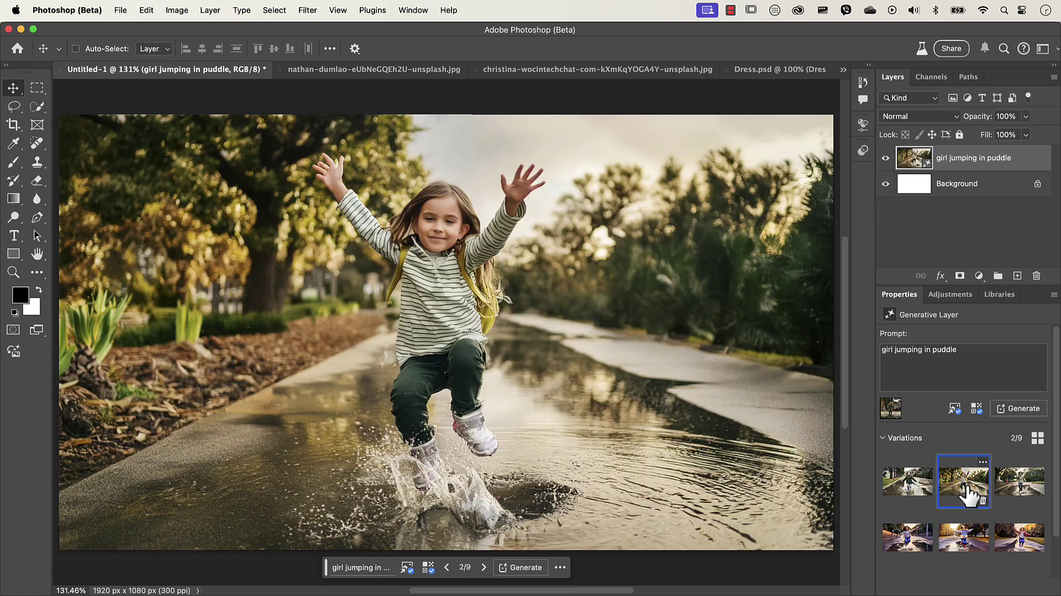
click(1013, 495)
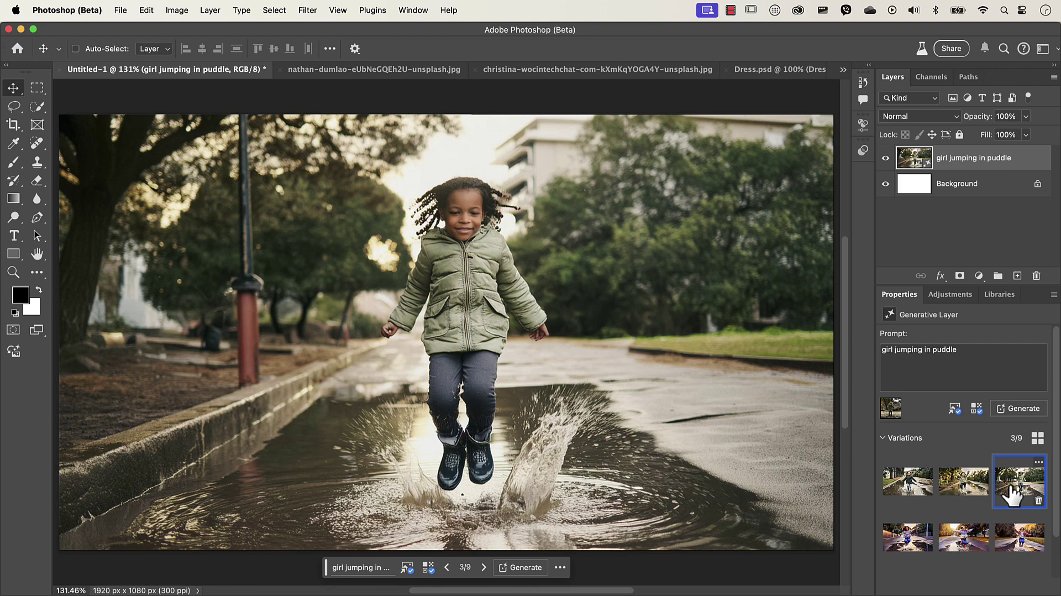
click(912, 492)
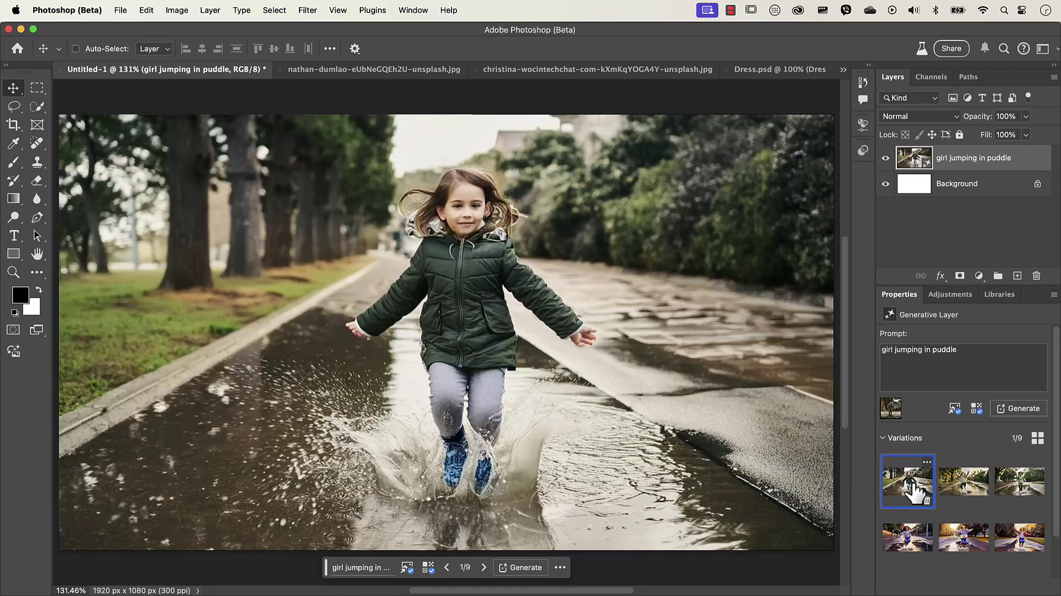
click(915, 544)
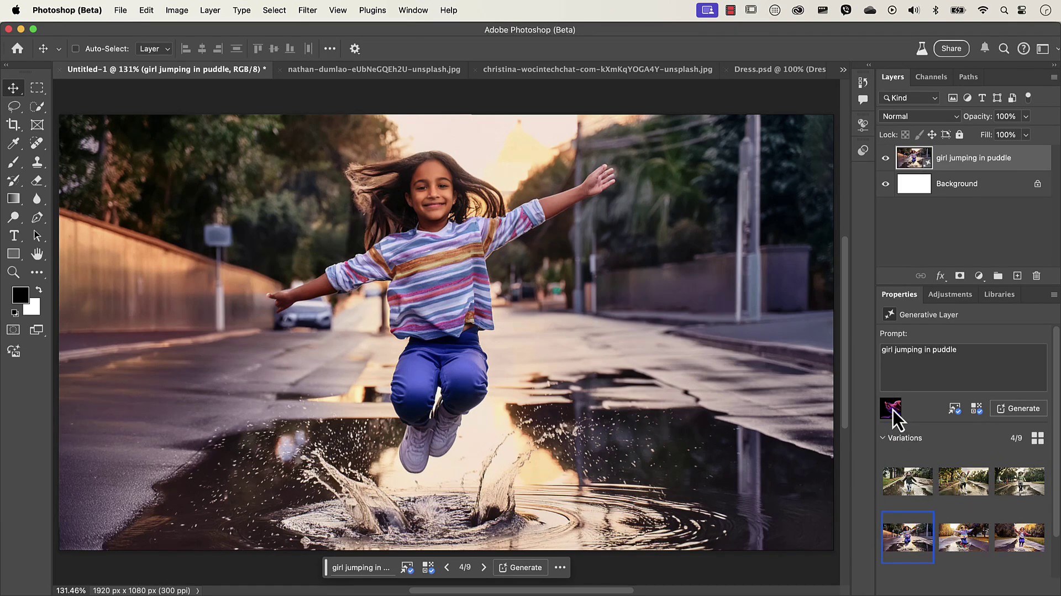
scroll(912, 437, down, 2)
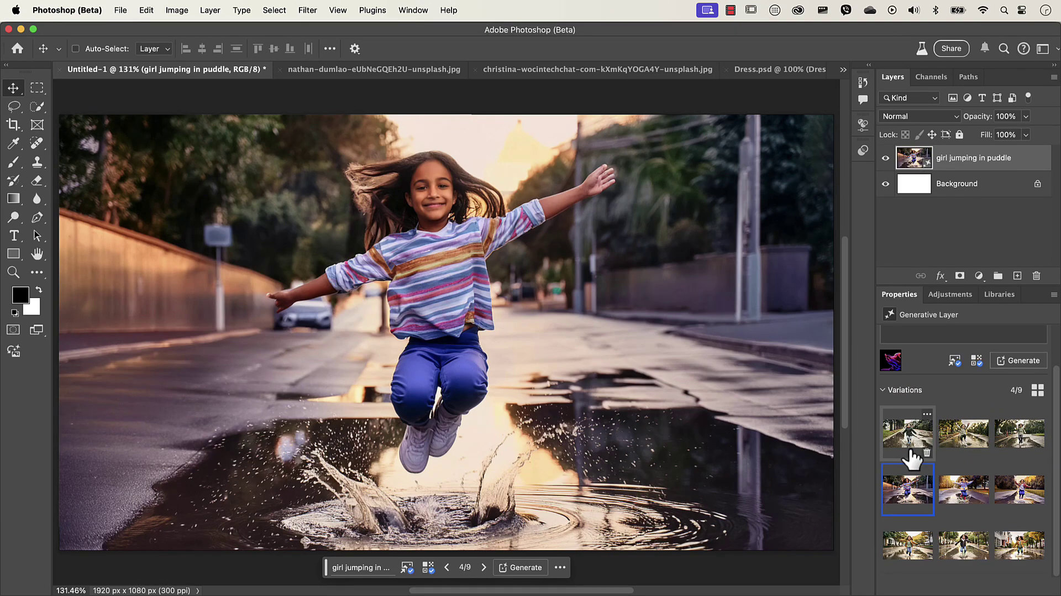
click(912, 548)
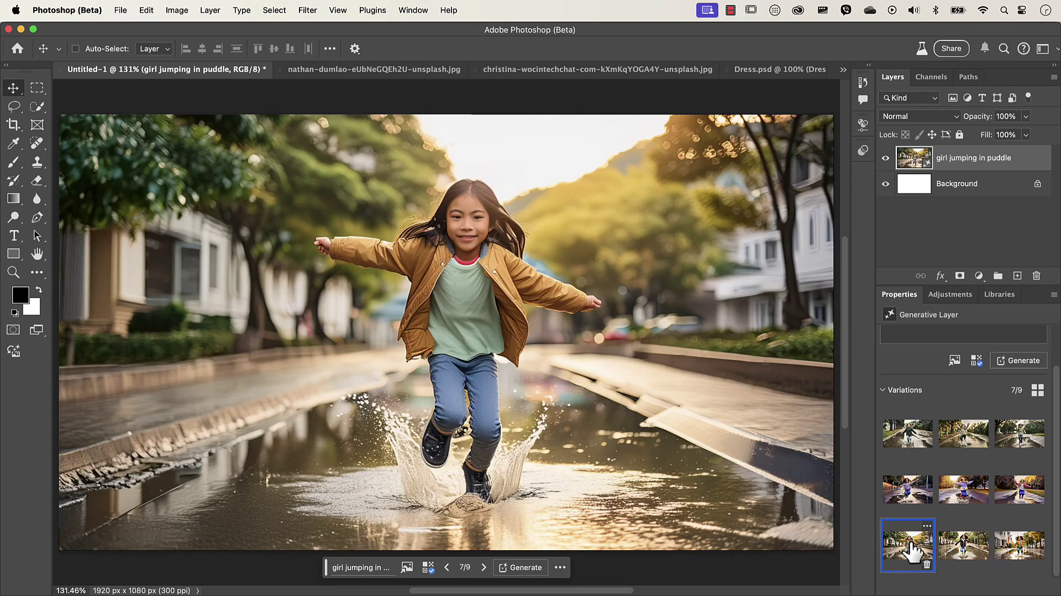
scroll(912, 547, up, 2)
click(912, 486)
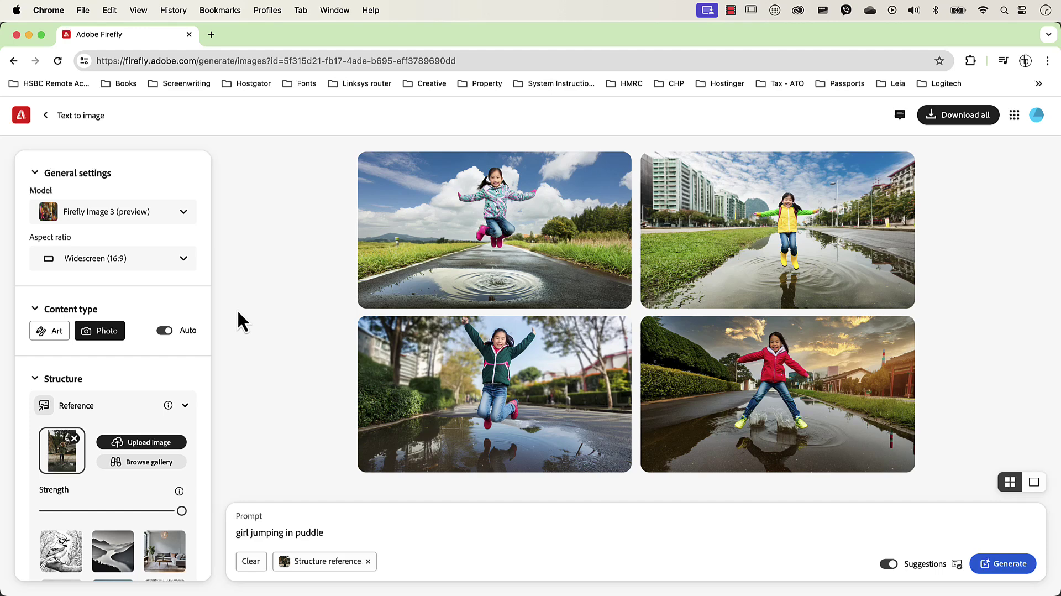
drag(237, 534, 323, 534)
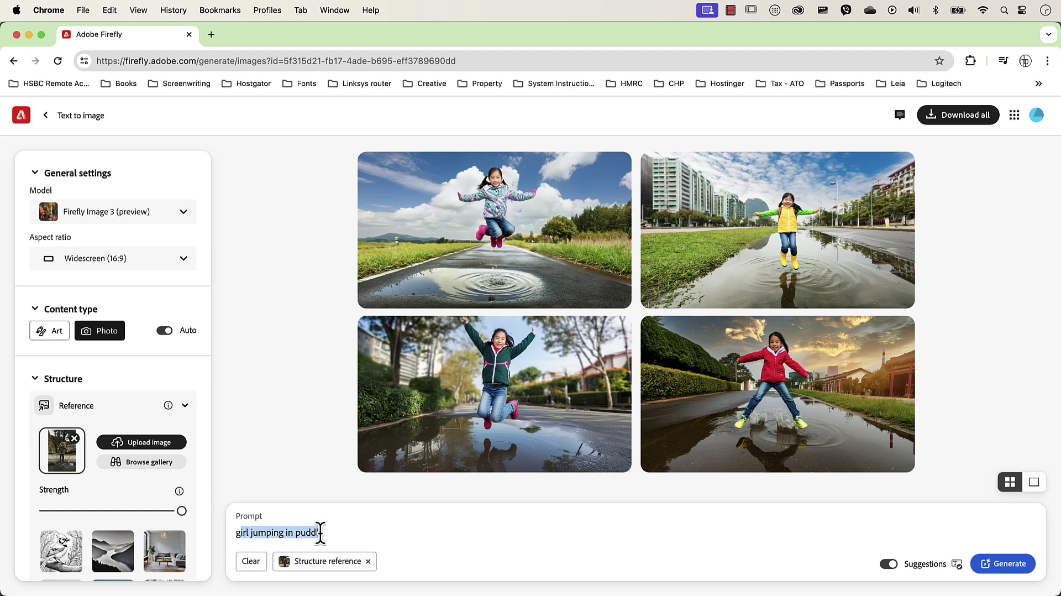
mouse_move(326, 562)
scroll(135, 438, down, 3)
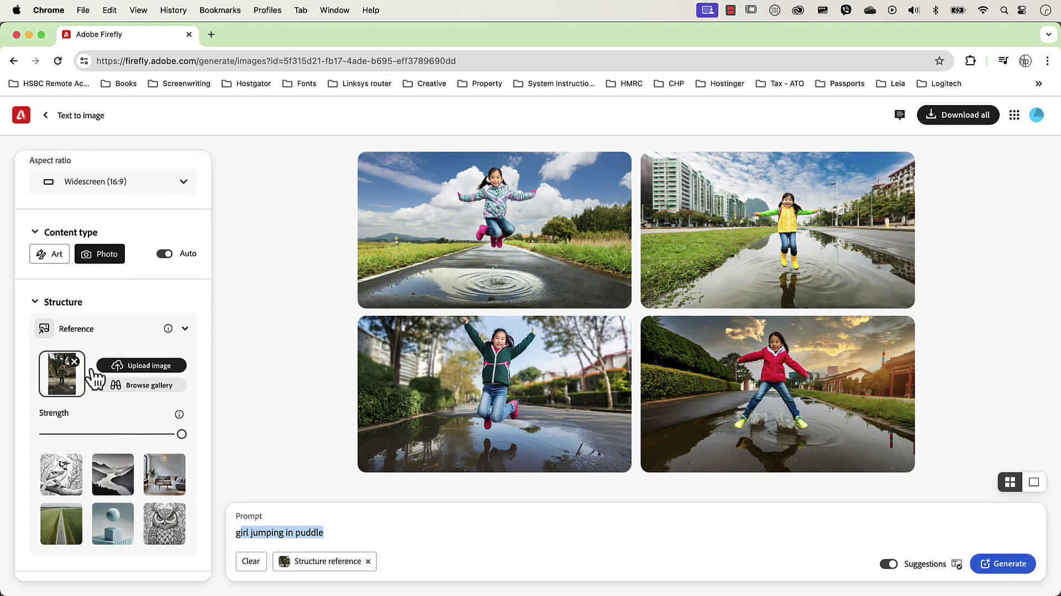
drag(182, 434, 47, 434)
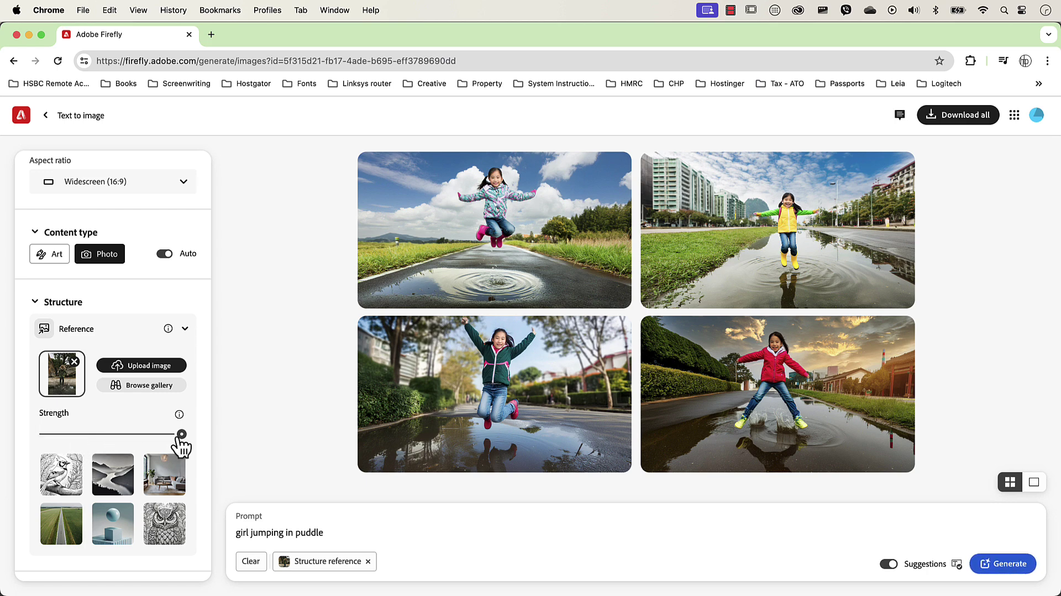
scroll(157, 443, down, 1)
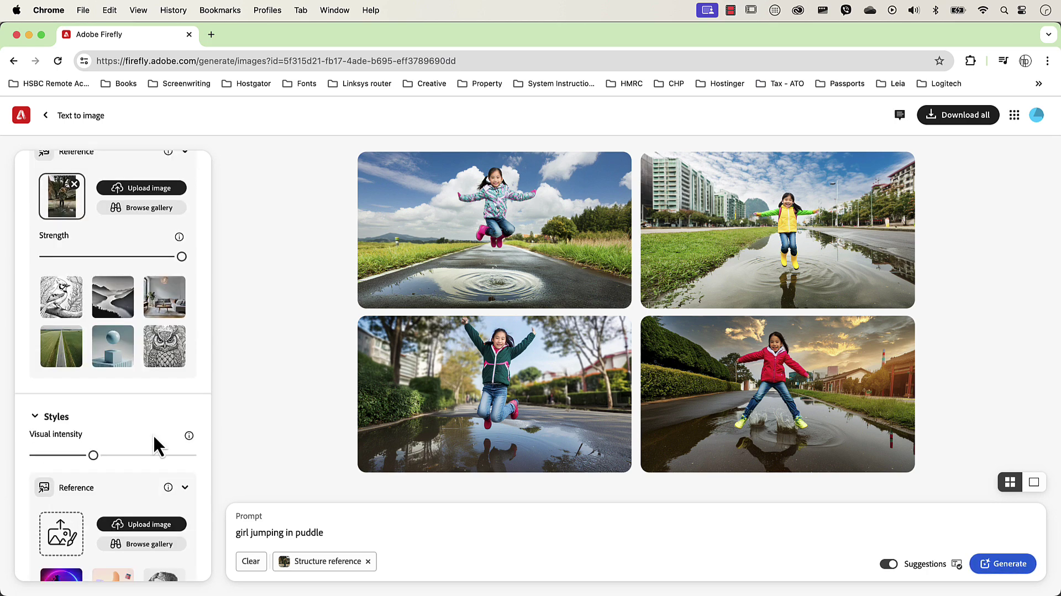
scroll(154, 440, down, 4)
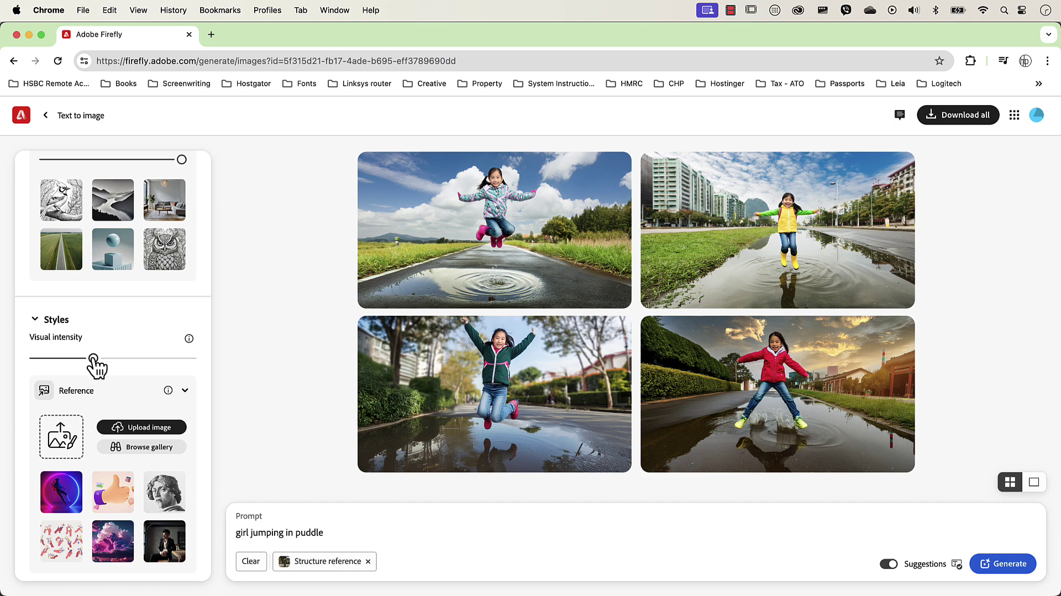
scroll(123, 462, down, 10)
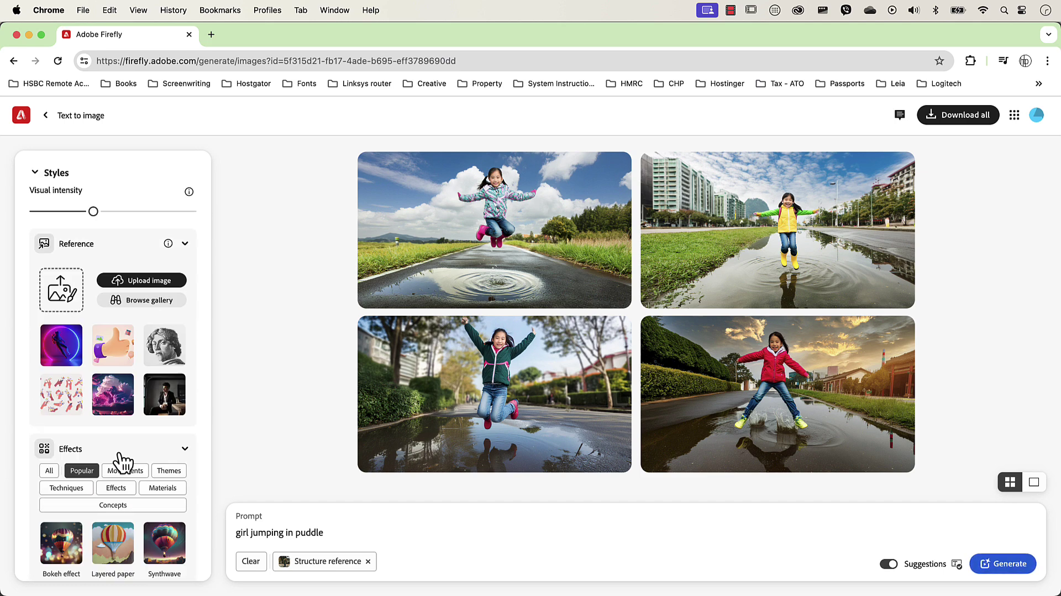
click(132, 471)
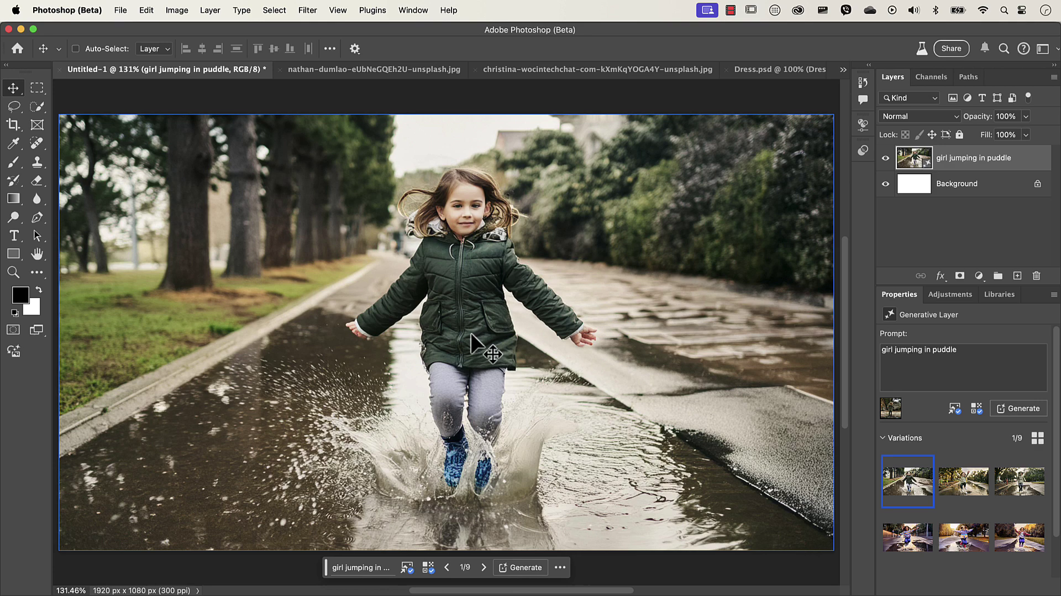
Crop the canvas outward on all sides to 2580 × 1624 px, filling with Generative Expand.
key(c)
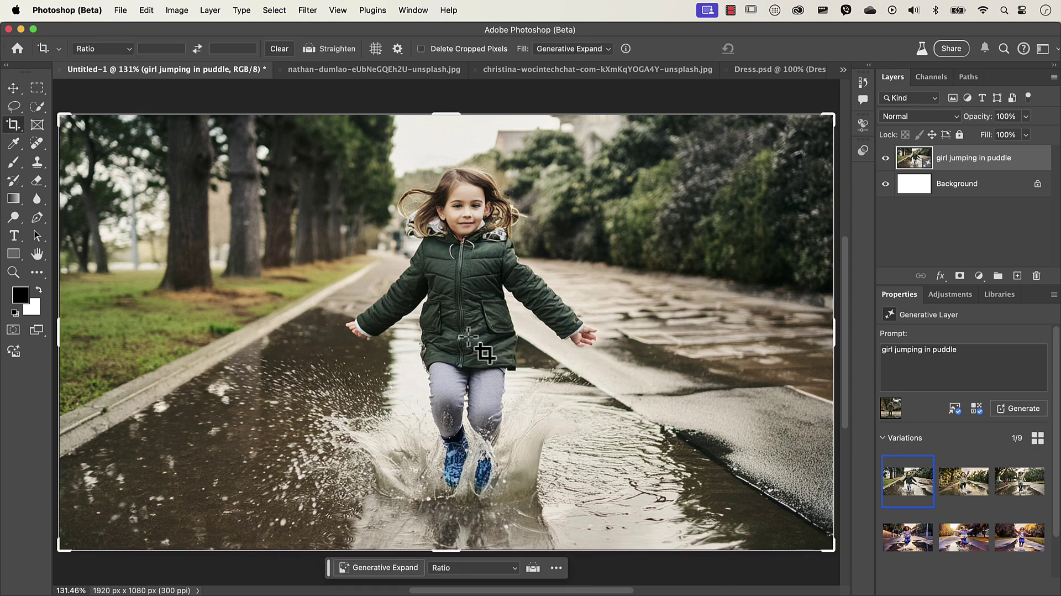
scroll(466, 333, down, 5)
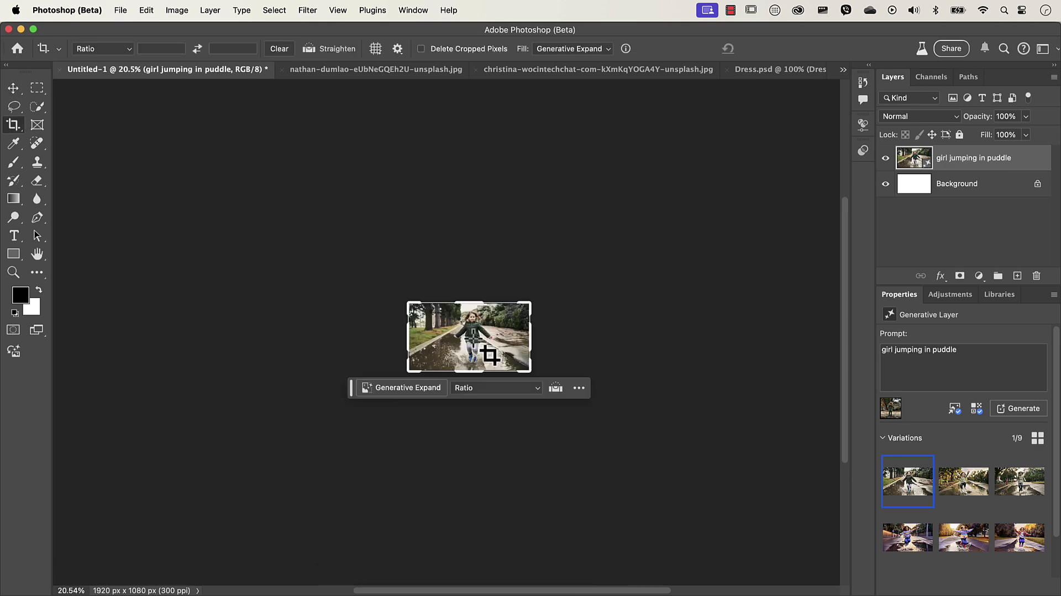
scroll(490, 356, up, 4)
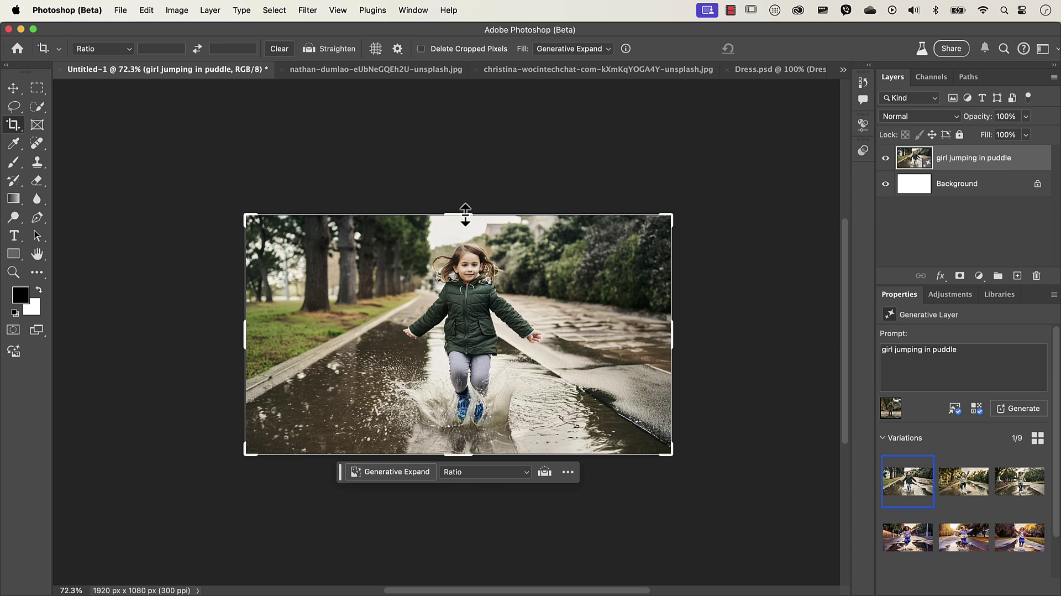
drag(466, 213, 466, 155)
drag(244, 334, 171, 333)
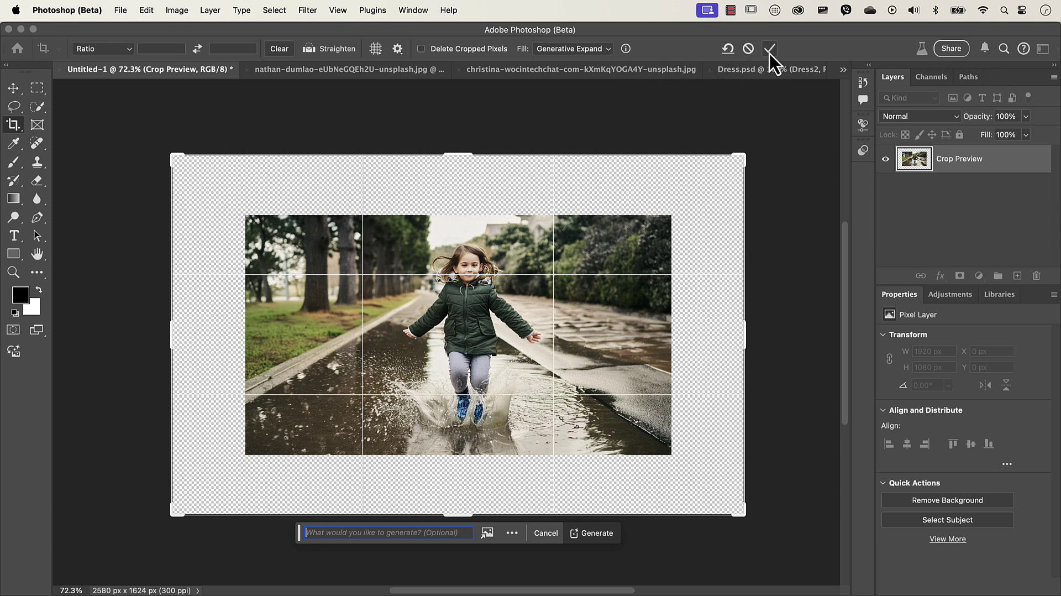
click(565, 52)
click(580, 49)
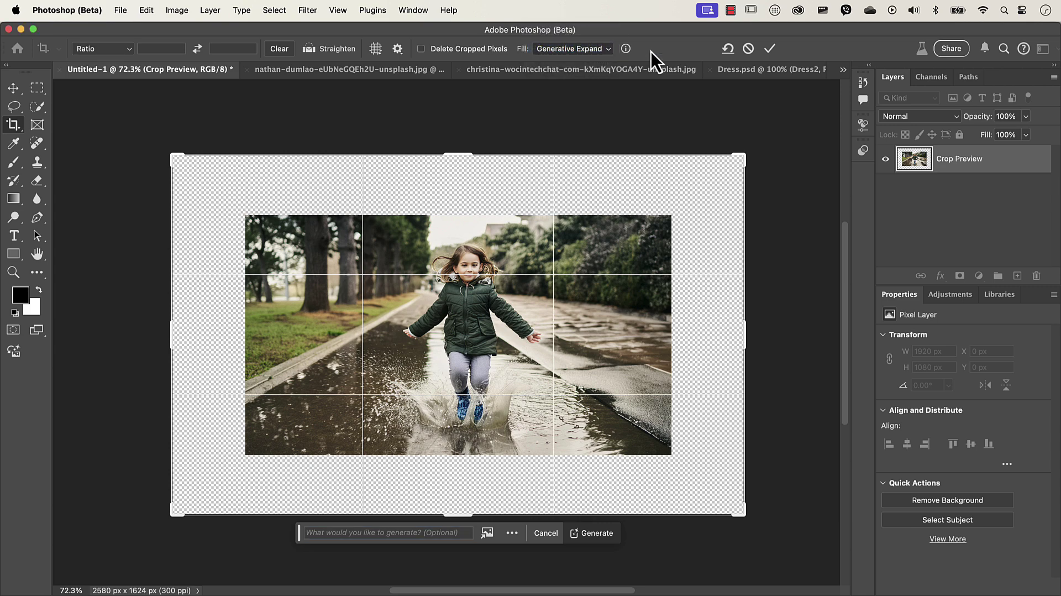
click(770, 50)
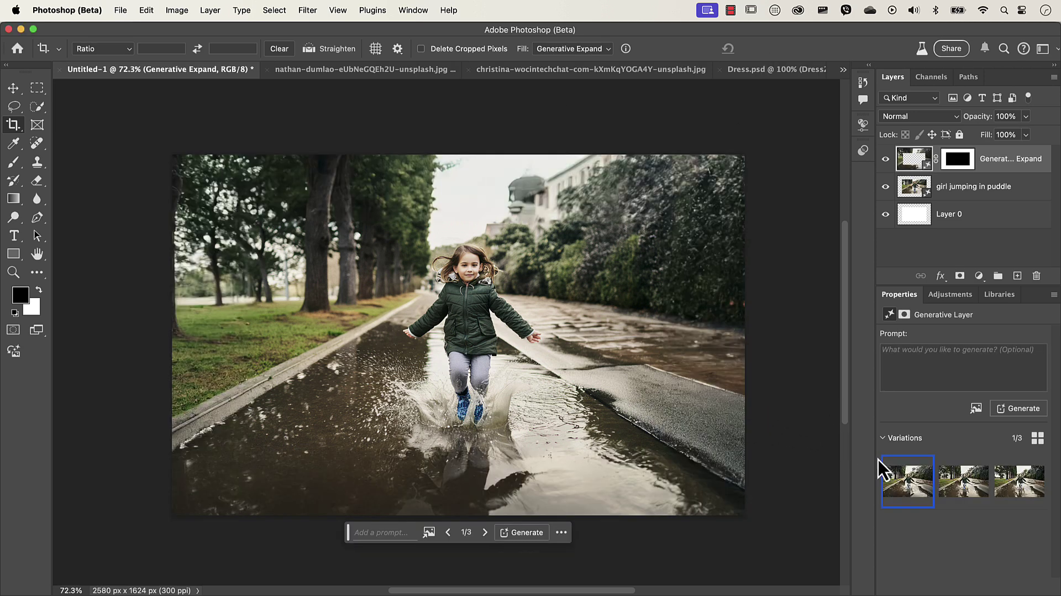
Compare the generated road-and-trees border against the original, then enhance detail on variation 1.
mouse_move(898, 478)
scroll(614, 438, up, 5)
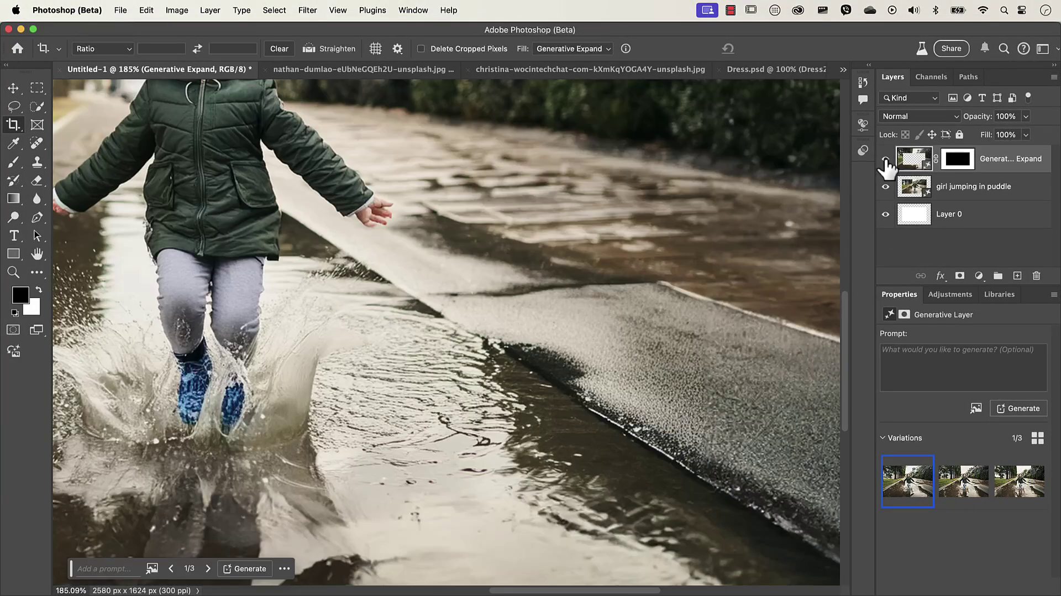
click(886, 159)
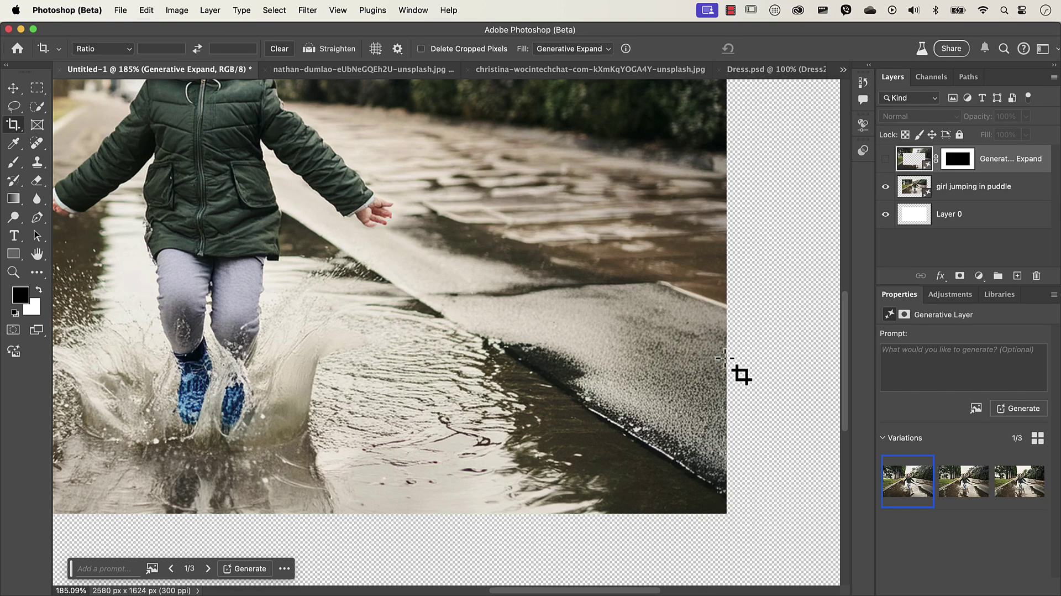
click(886, 159)
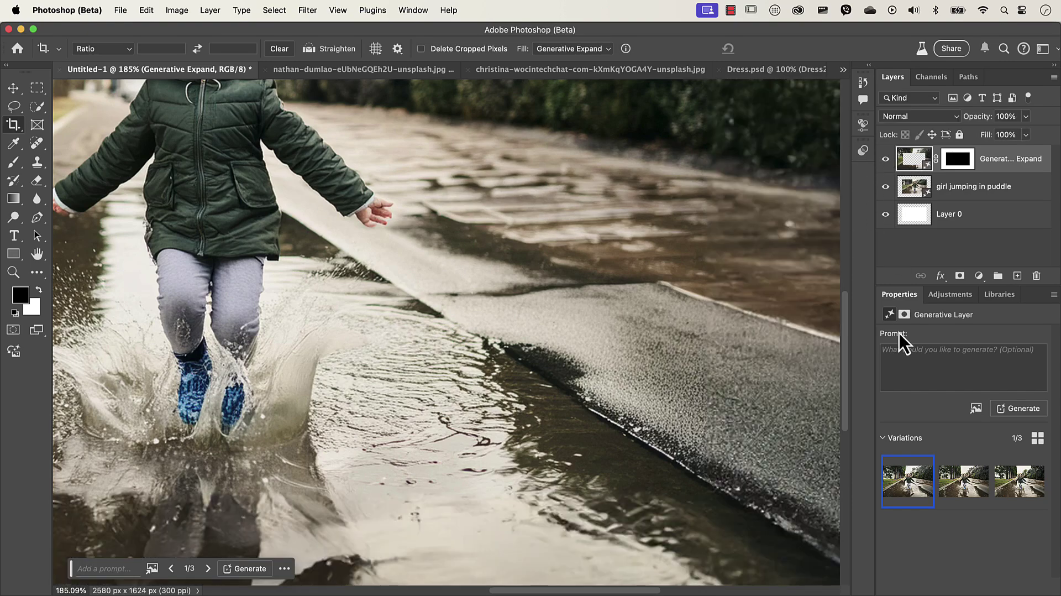
click(888, 462)
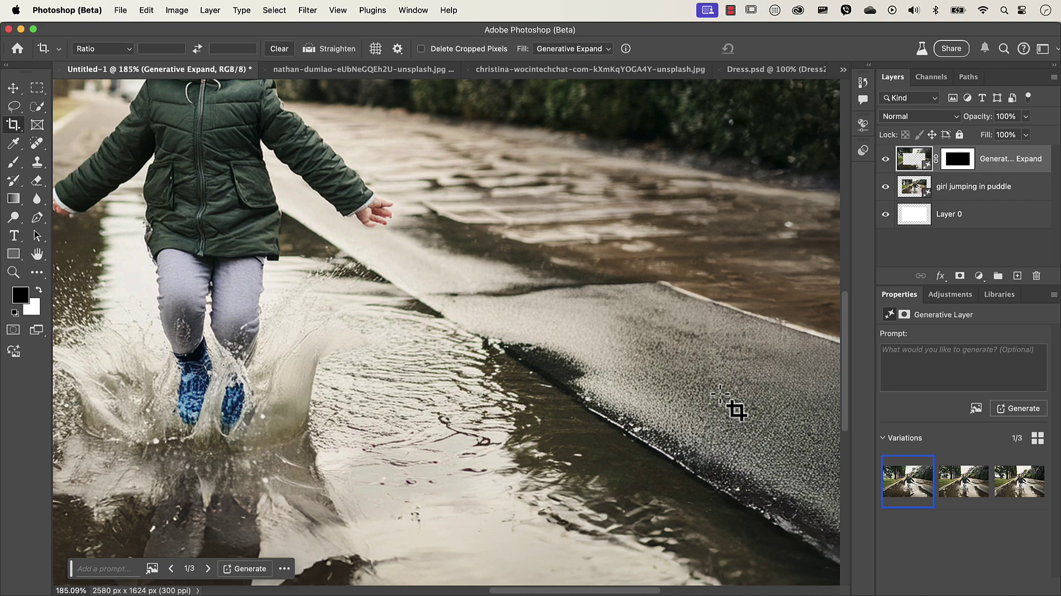
Generate similar expansions from variation 1, making six, and apply variation 2 of 6.
mouse_move(907, 479)
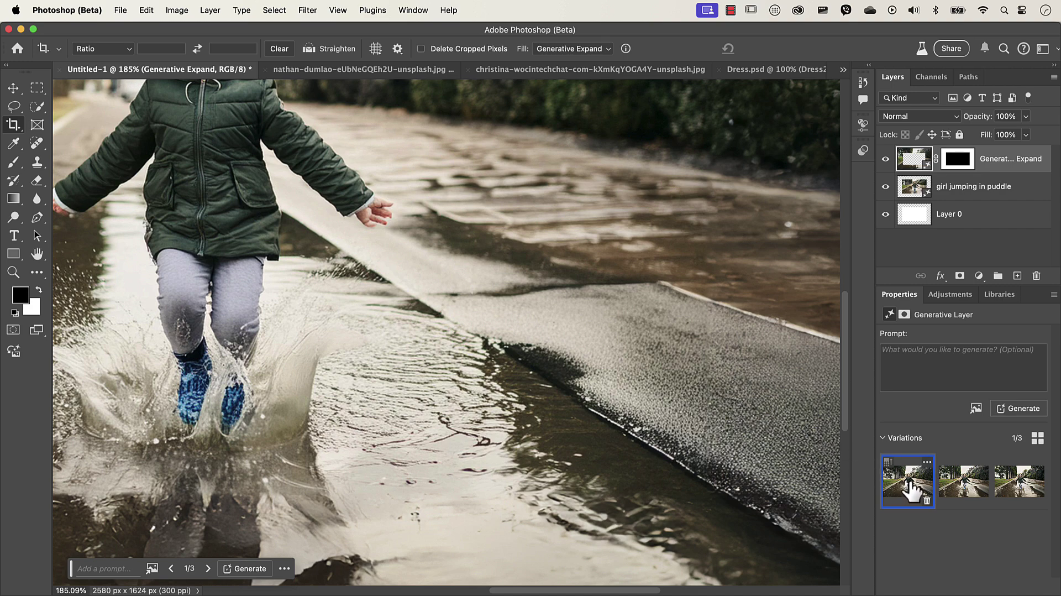
click(927, 463)
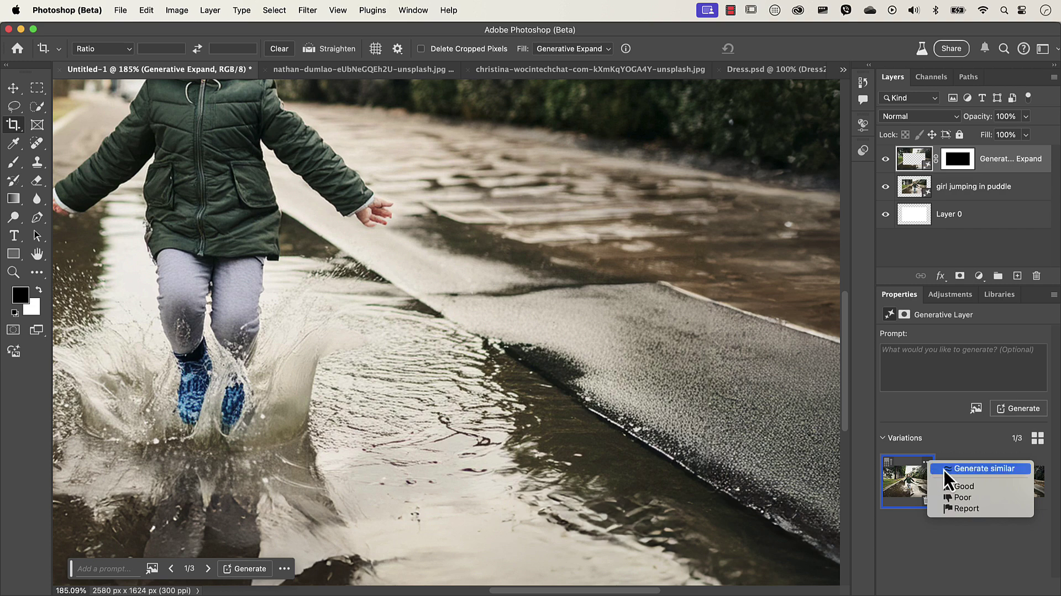
click(972, 469)
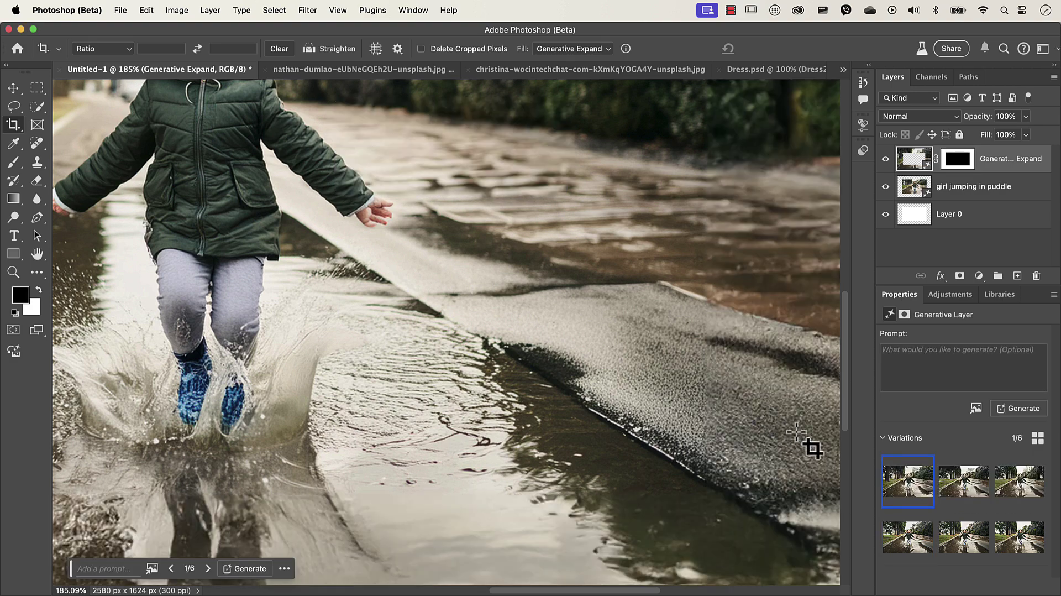
click(964, 486)
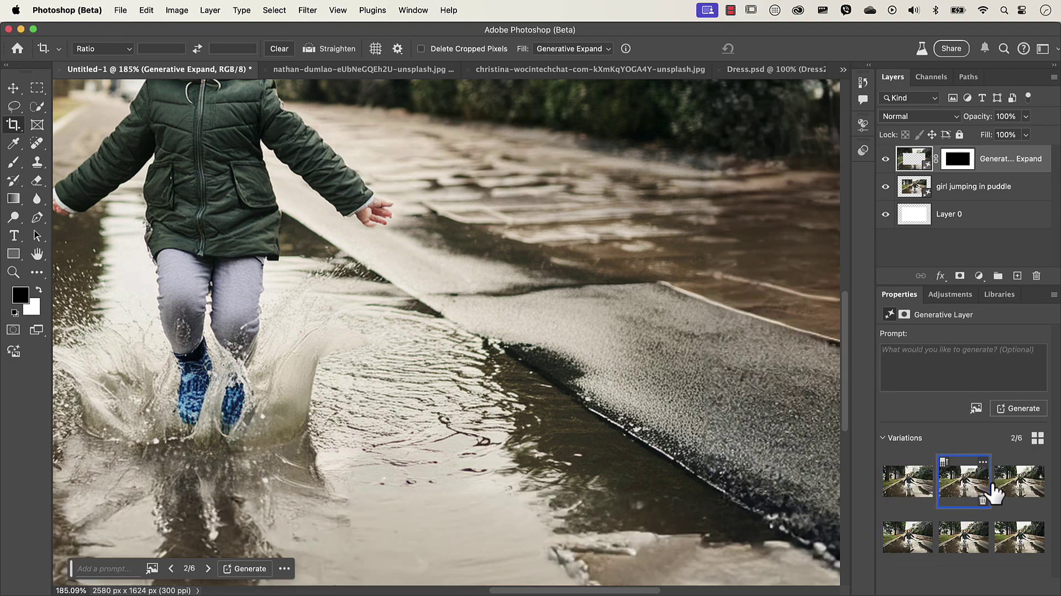
Apply expansion variation 3, then strip the office background from the woman's portrait.
click(1019, 484)
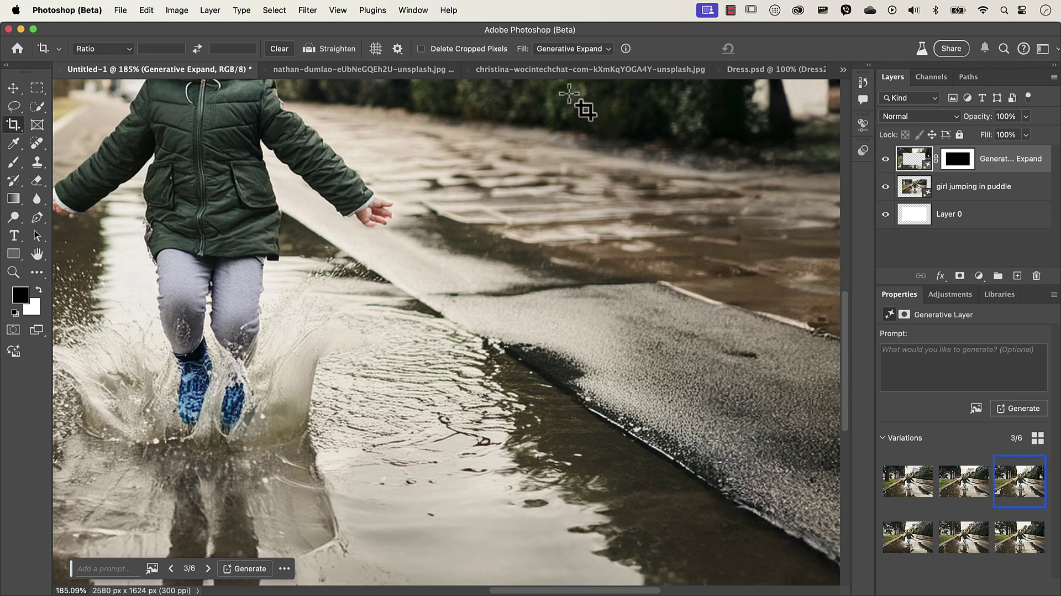
click(556, 75)
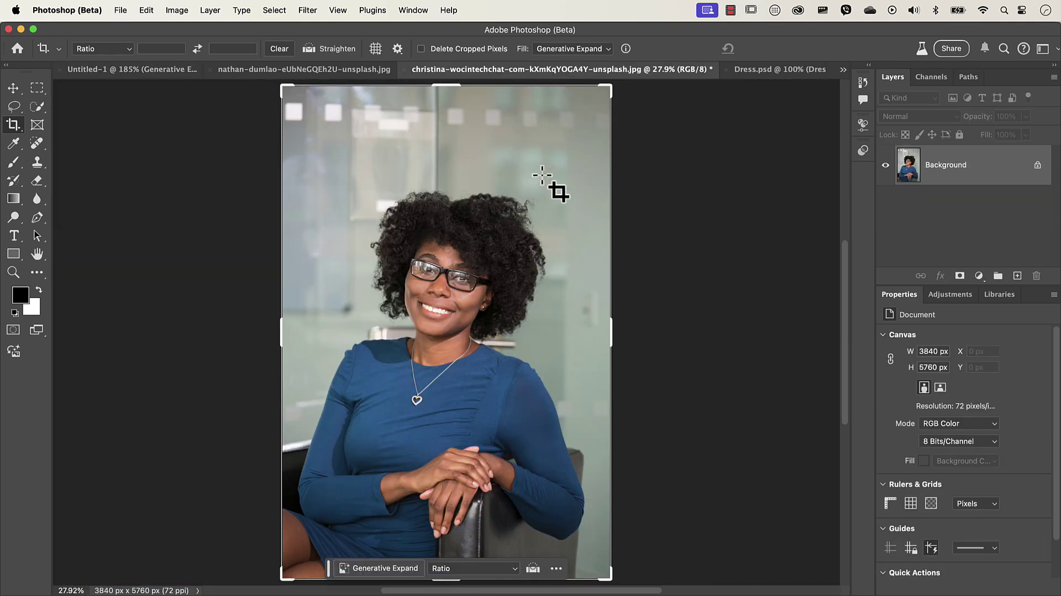
click(15, 90)
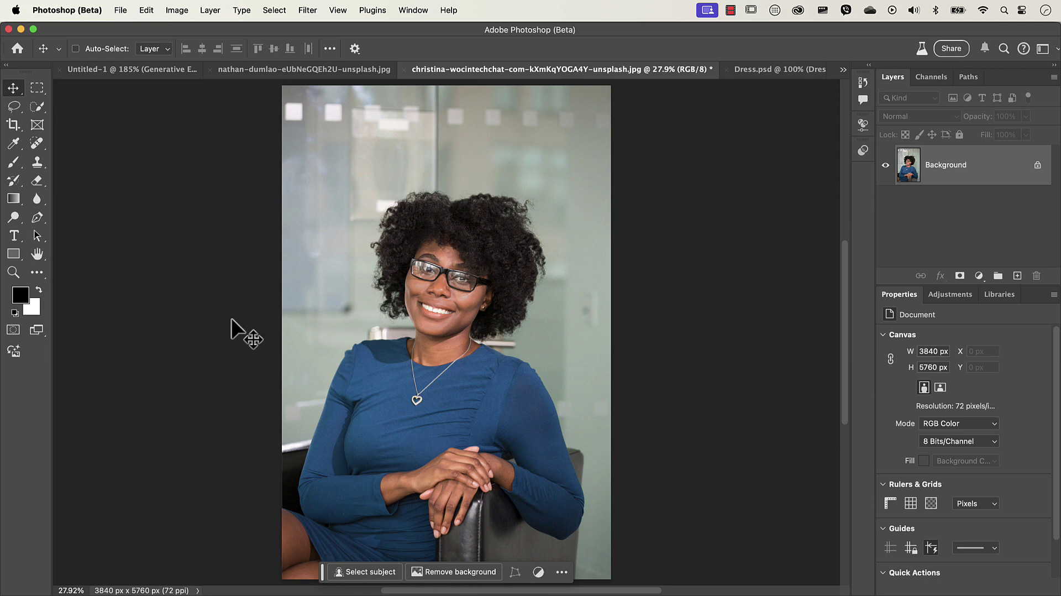
click(448, 572)
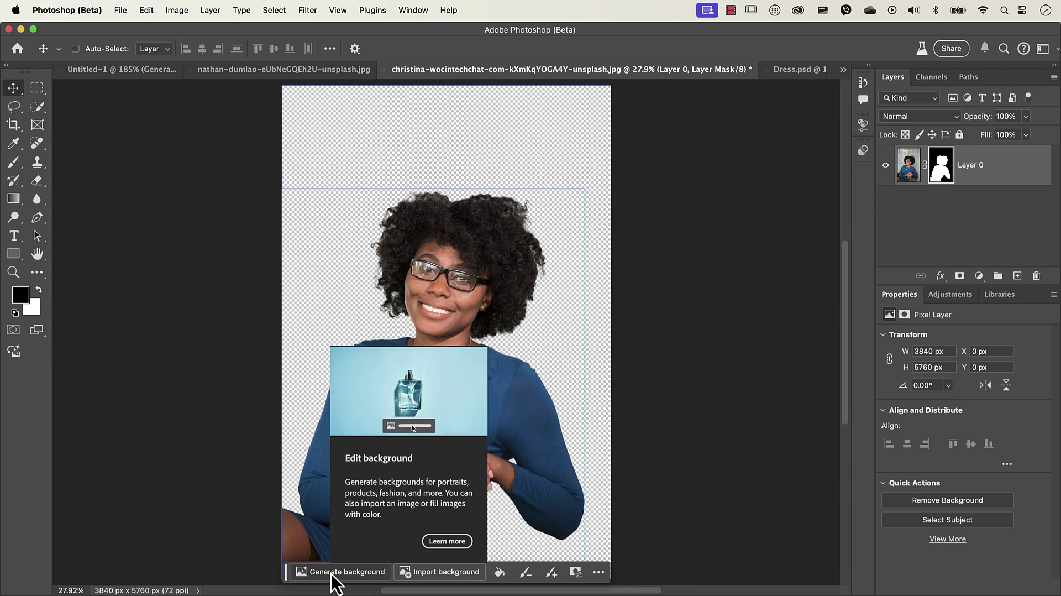
Generate a background from 'office setting with view to beach' and choose variation 3 of 3.
click(332, 572)
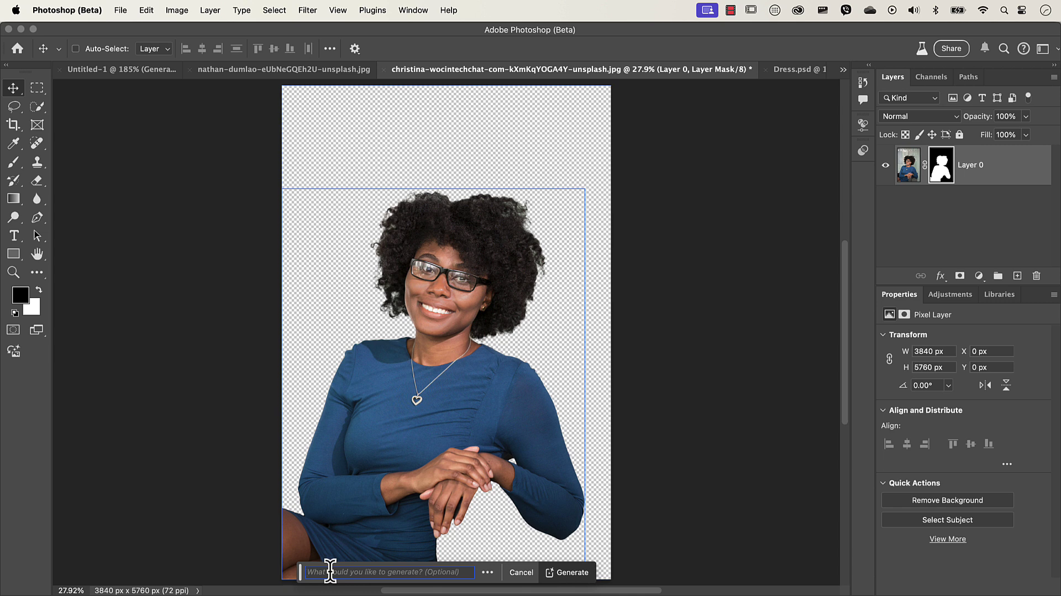
text(office)
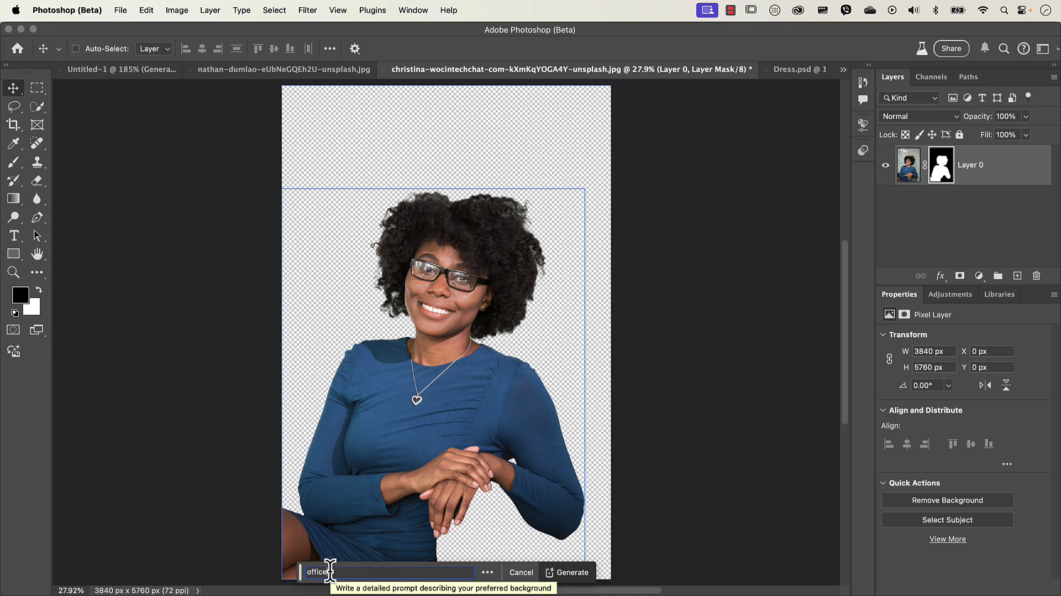
text( setting with vie)
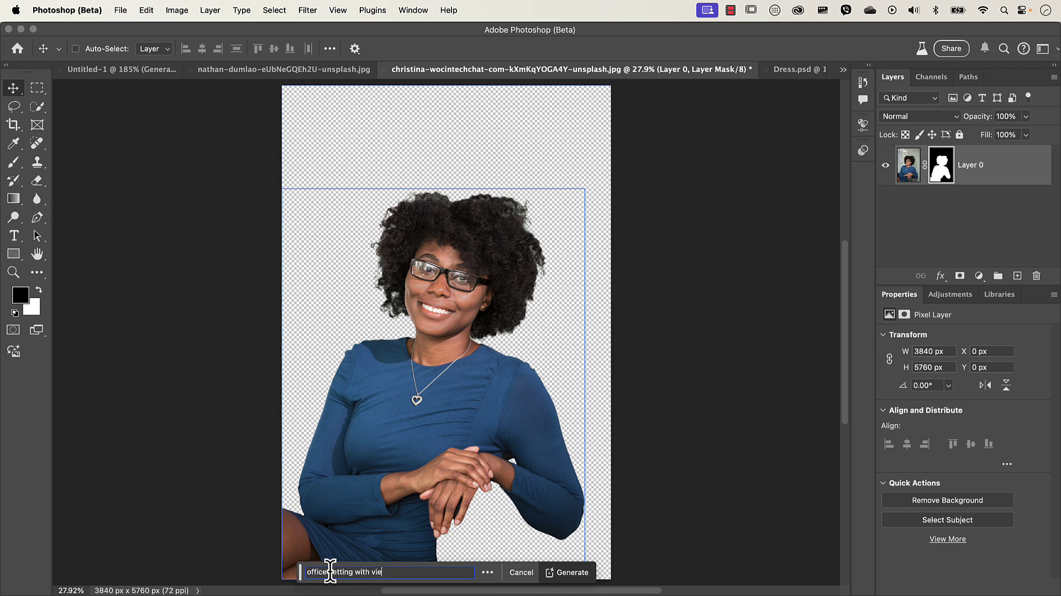
text(w to beach)
click(568, 574)
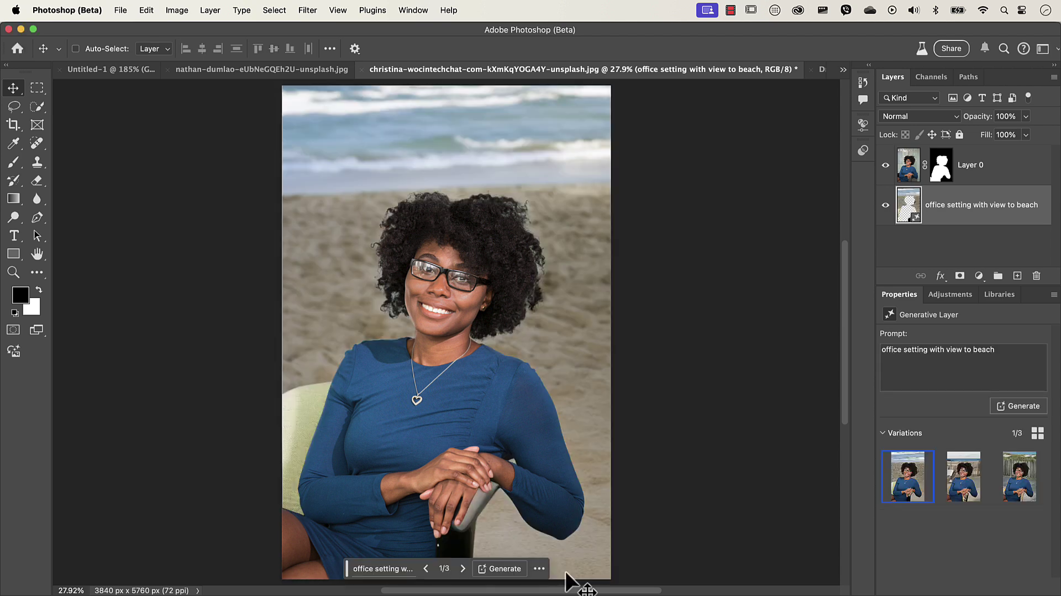
click(464, 569)
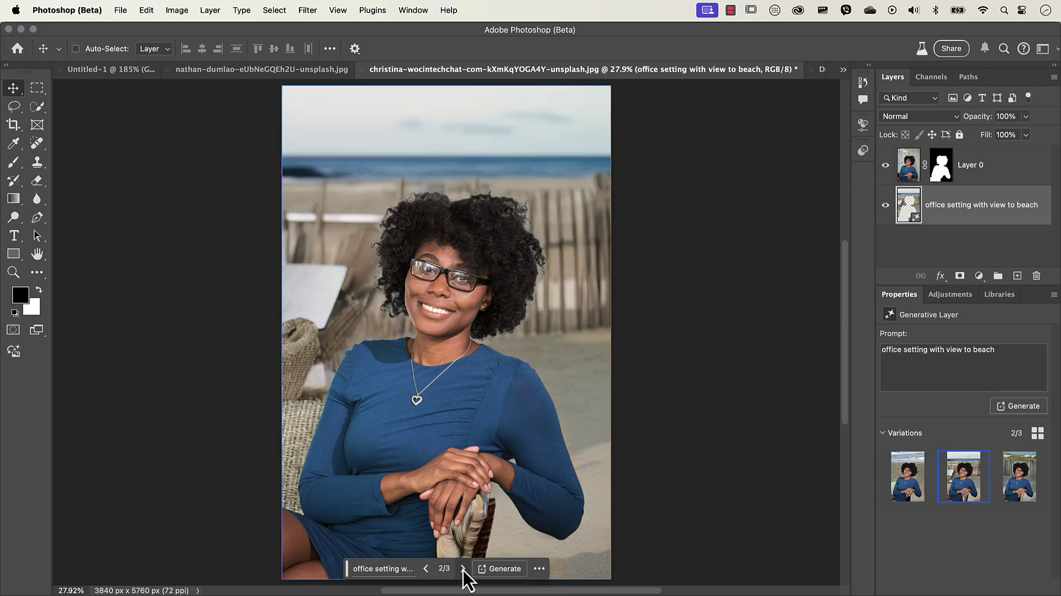
click(463, 568)
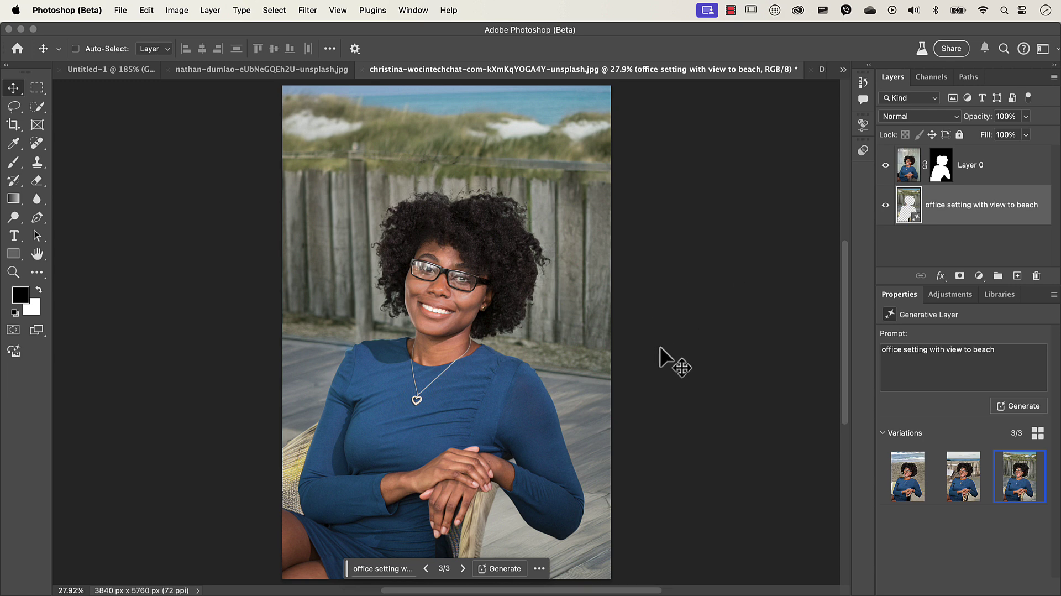
Revert the portrait with F12, inspect Dress.psd with its mask toggled off and on, then return.
key(F12)
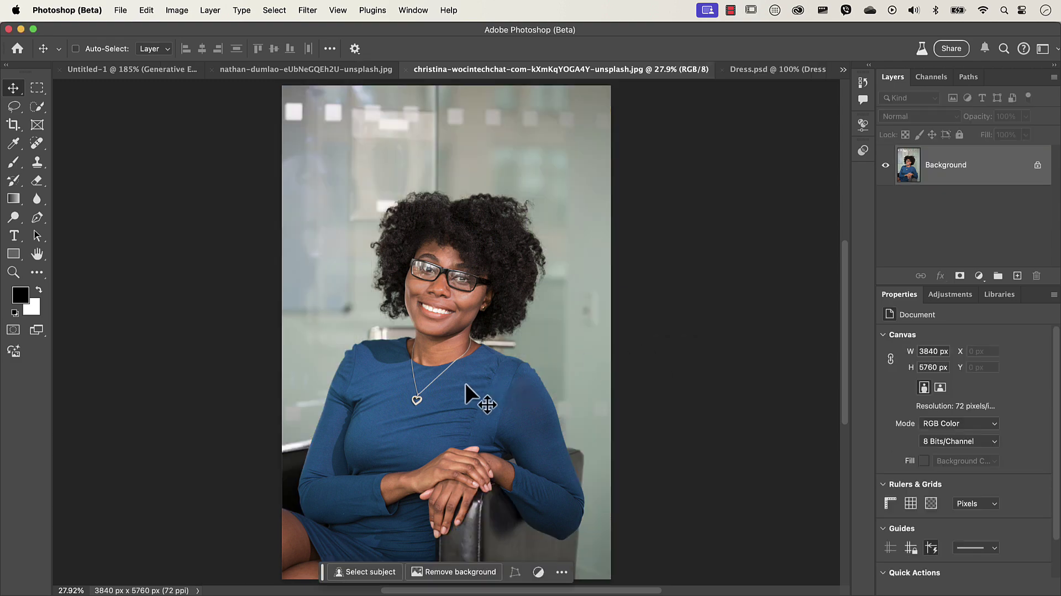
click(749, 74)
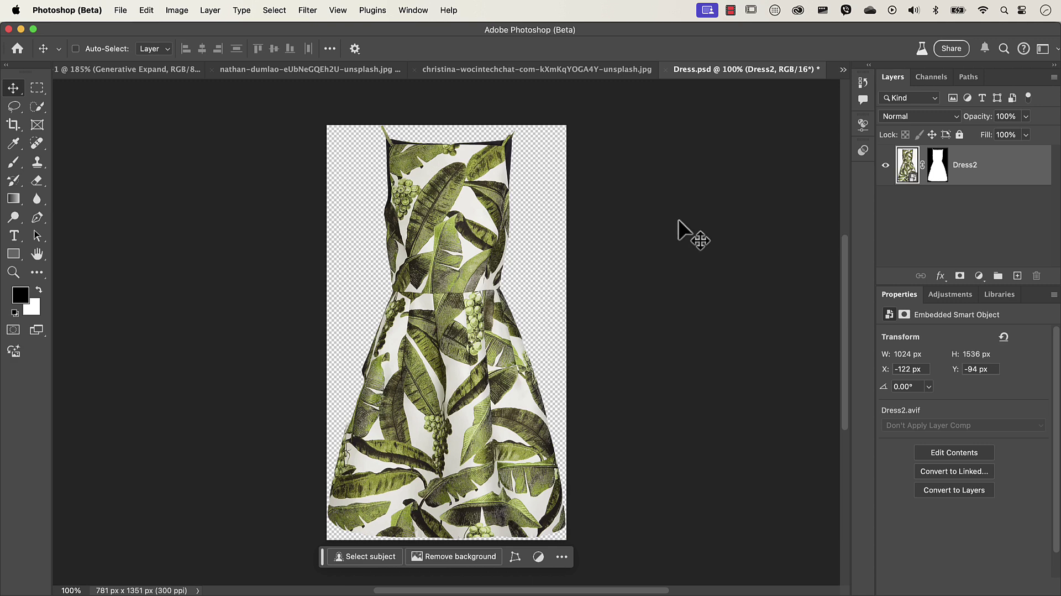
shift+click(938, 174)
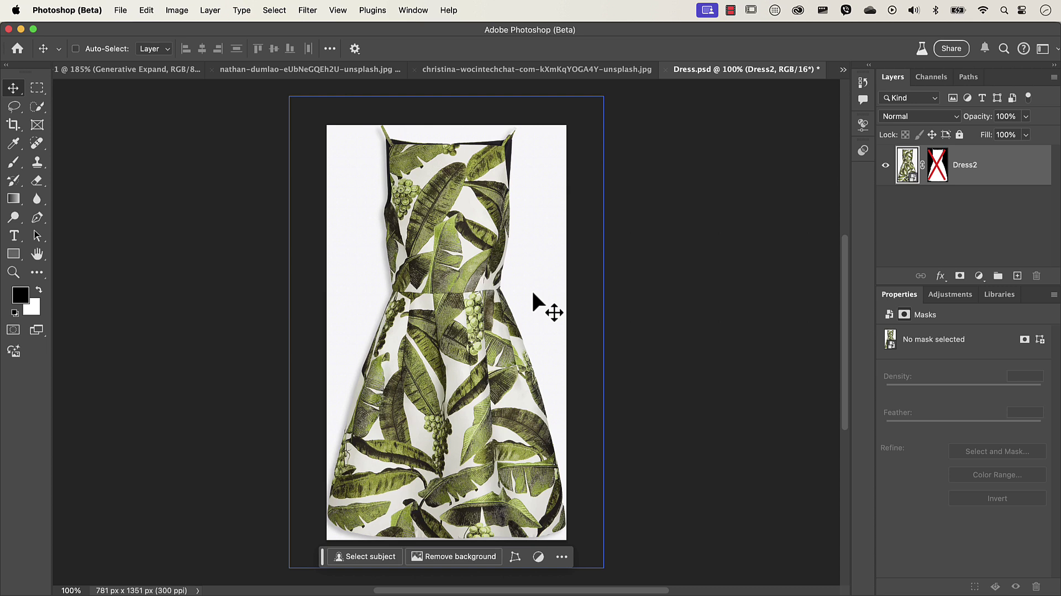
shift+click(937, 174)
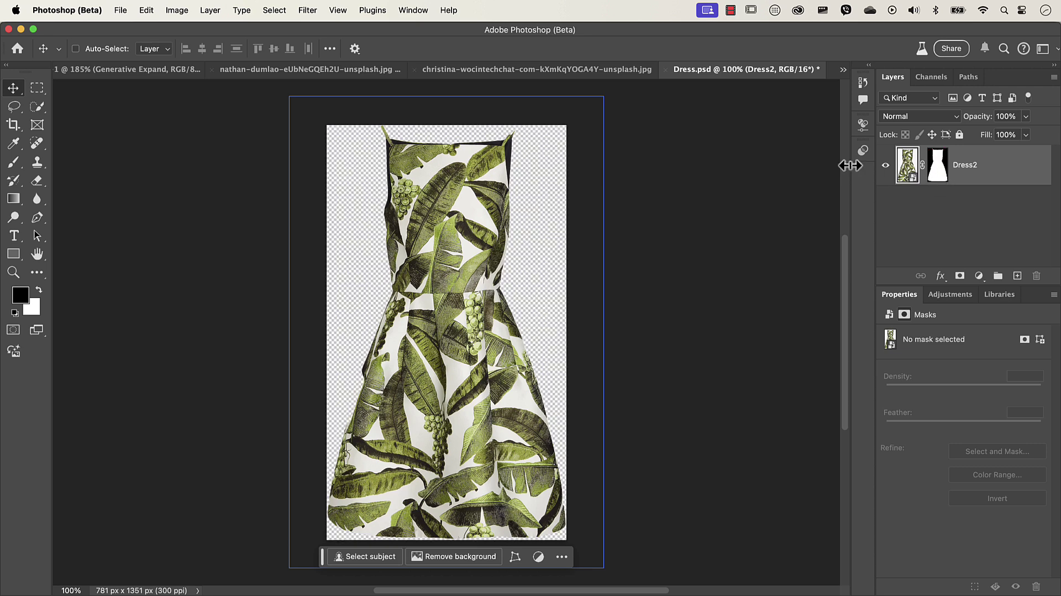
click(507, 71)
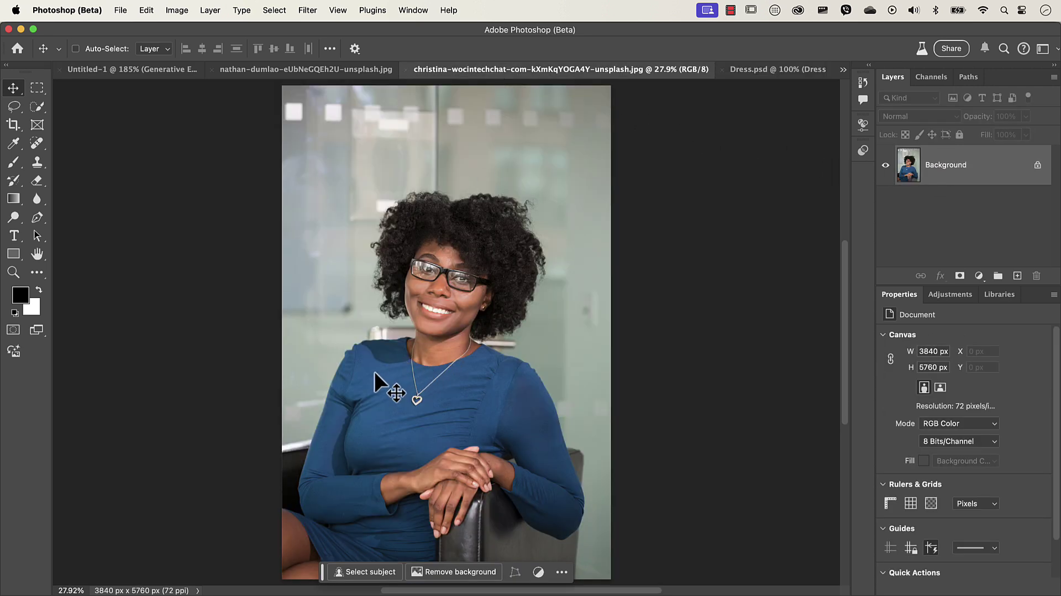
Quick-select the blue dress: torso, right arm, left sleeve and lap.
click(38, 110)
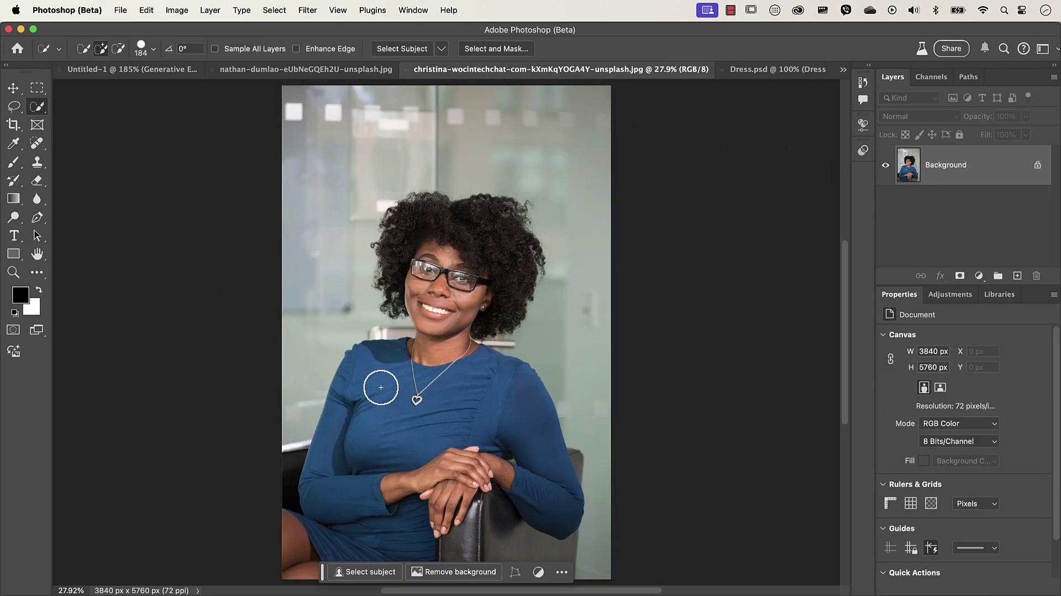
mouse_move(376, 356)
mouse_down()
mouse_move(440, 379)
mouse_move(488, 380)
mouse_move(515, 402)
mouse_up()
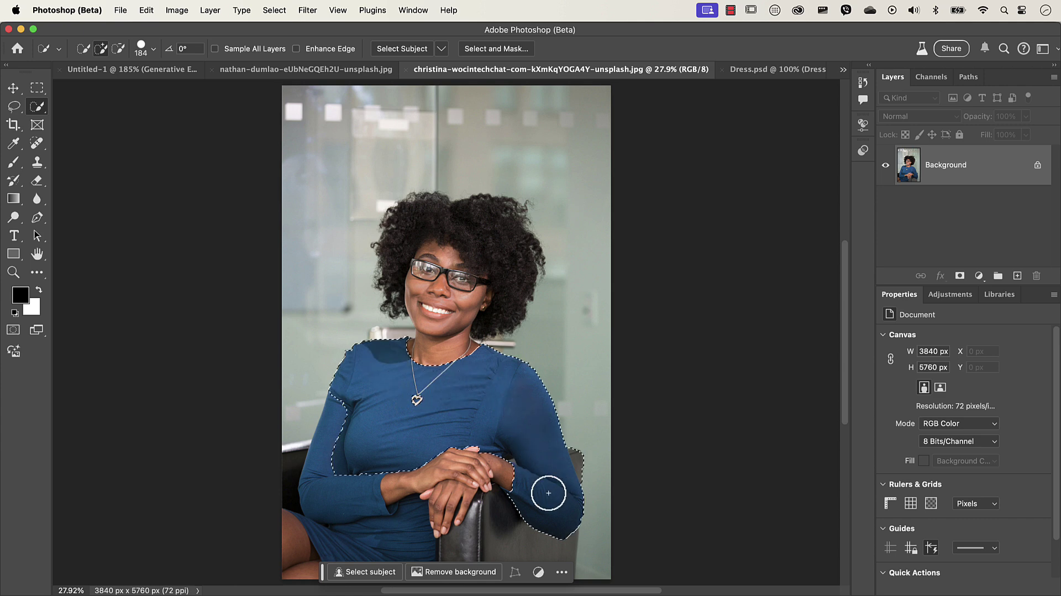
drag(548, 492, 541, 493)
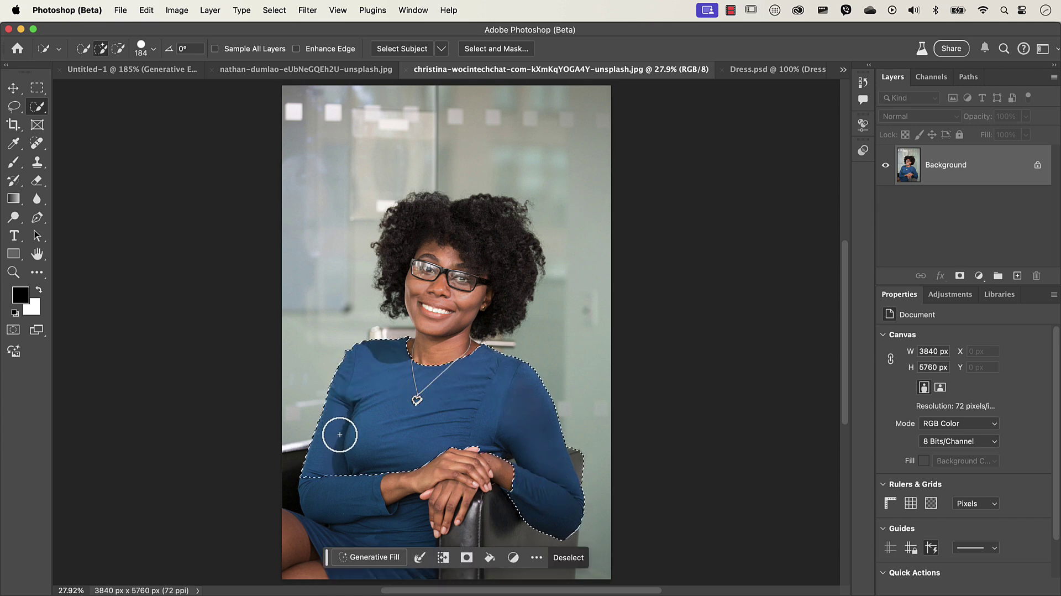
drag(346, 514, 383, 531)
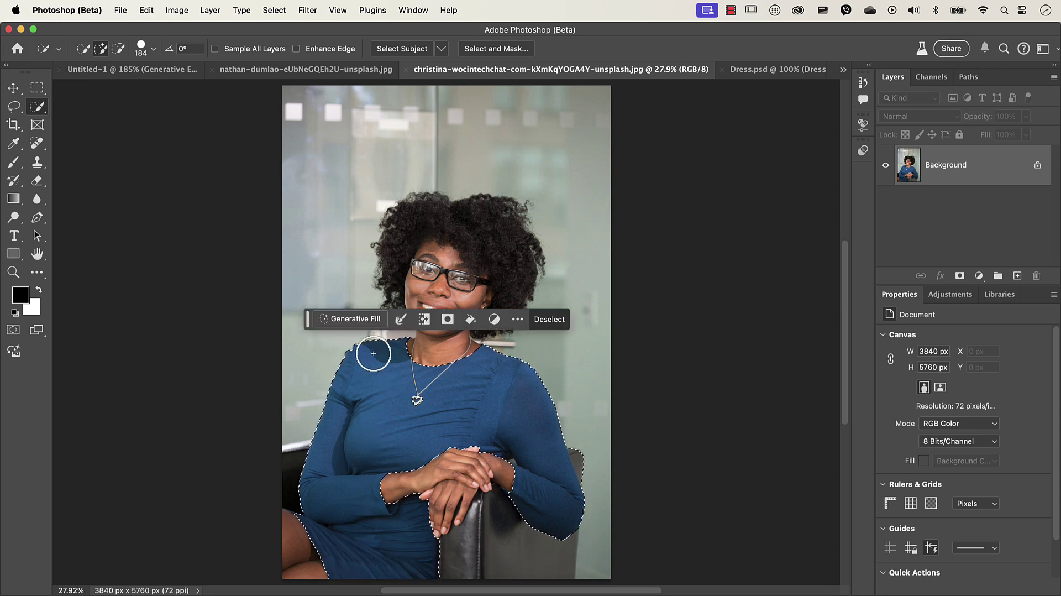
Attach Dress.psd as the Generative Fill reference image for the dress selection.
click(364, 320)
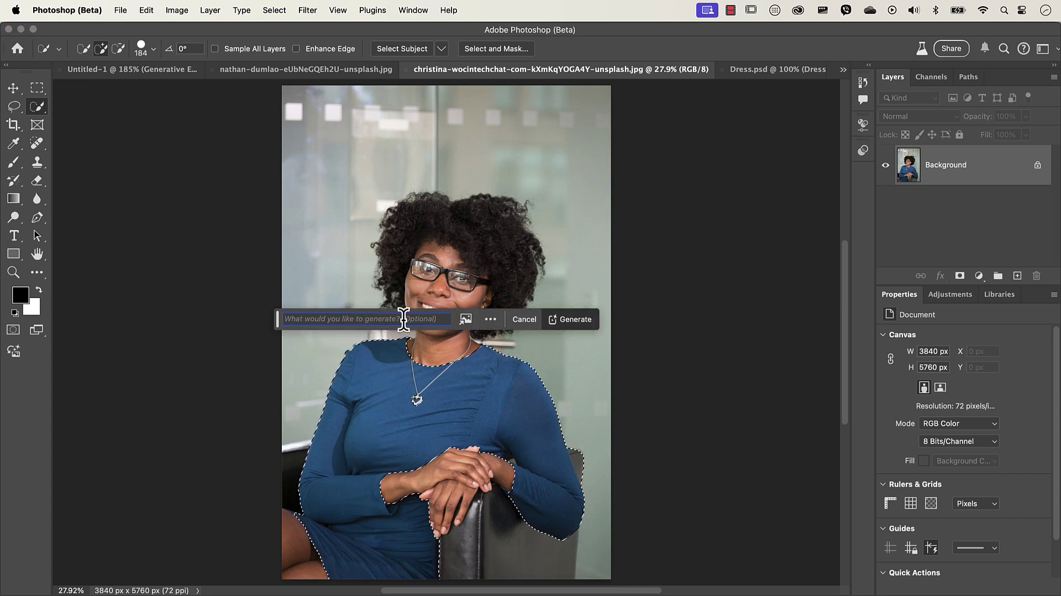
click(466, 323)
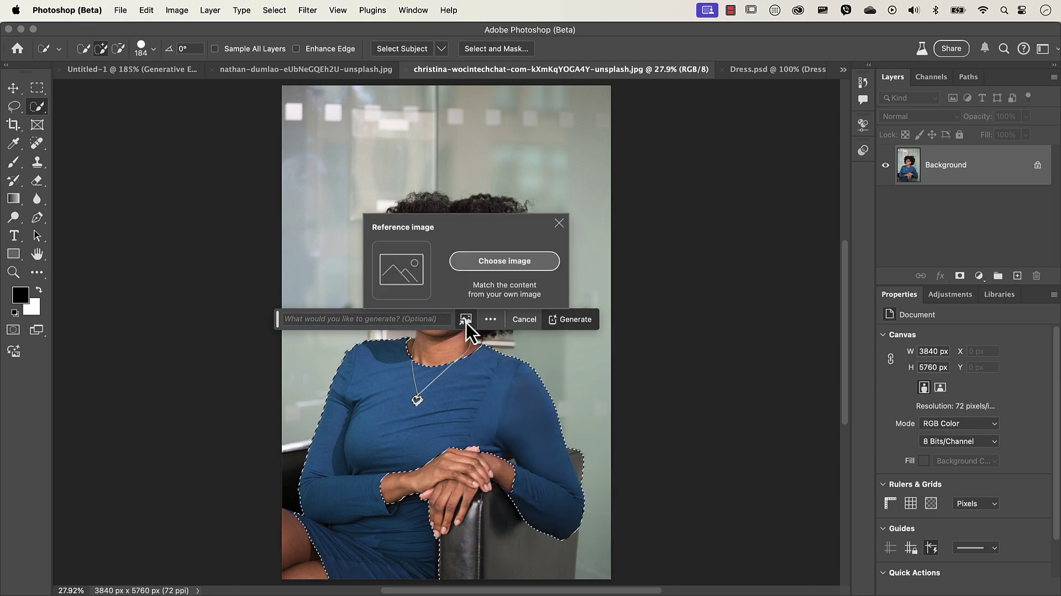
click(498, 267)
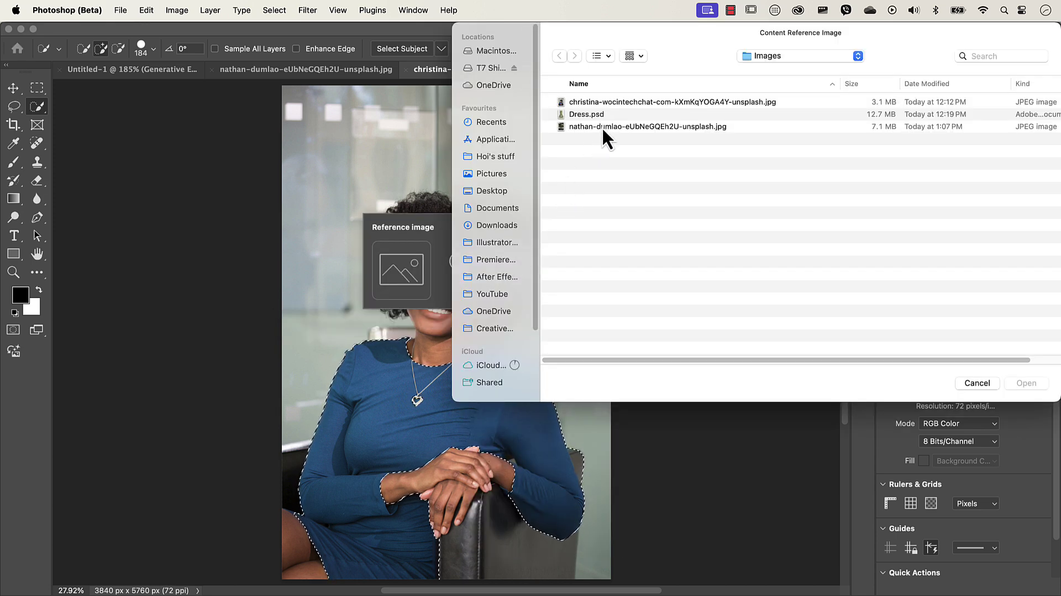
double_click(590, 115)
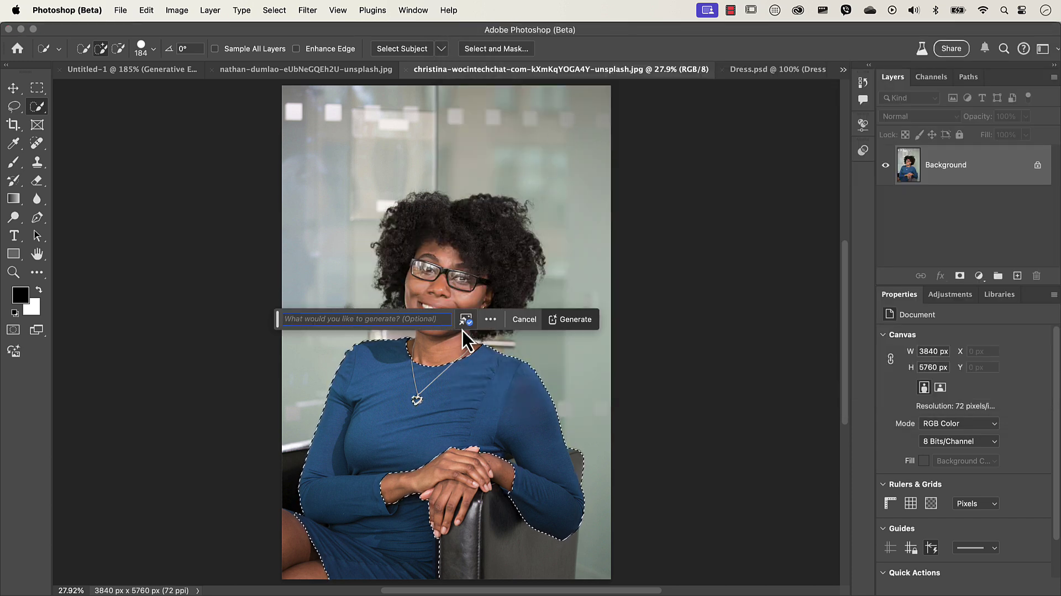
Generate the leaf-print dress, compare it with Dress.psd, and pick variation 3 of 3.
click(576, 320)
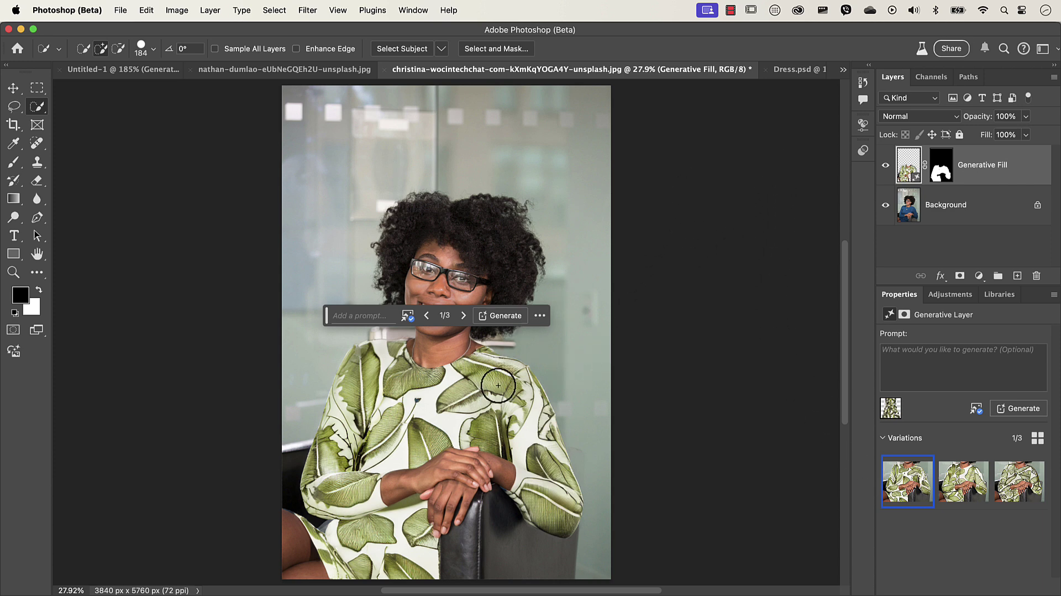
click(789, 72)
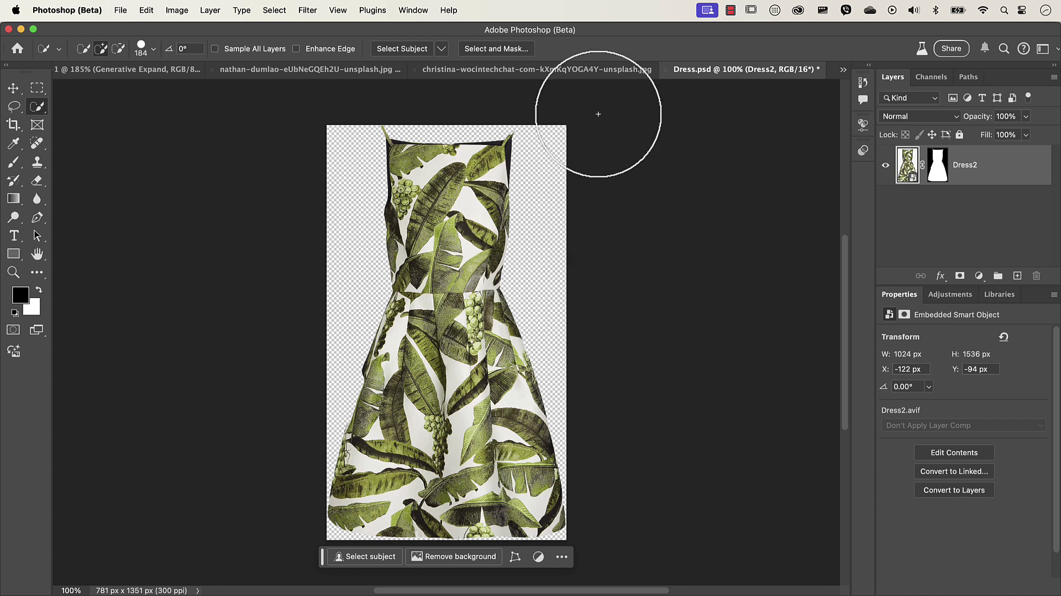
click(593, 71)
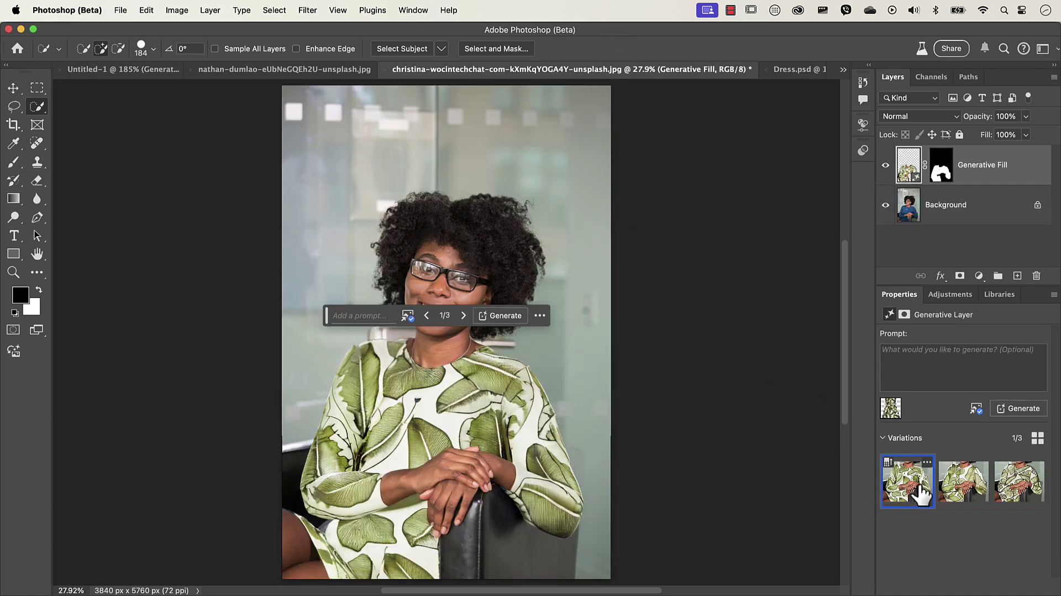
mouse_move(947, 486)
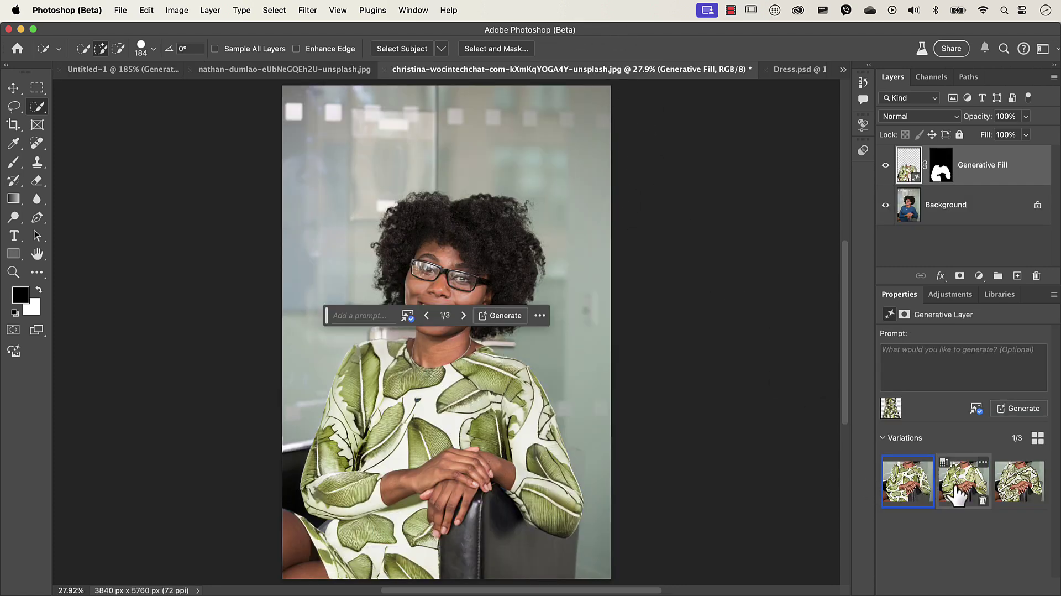
click(958, 493)
click(1012, 497)
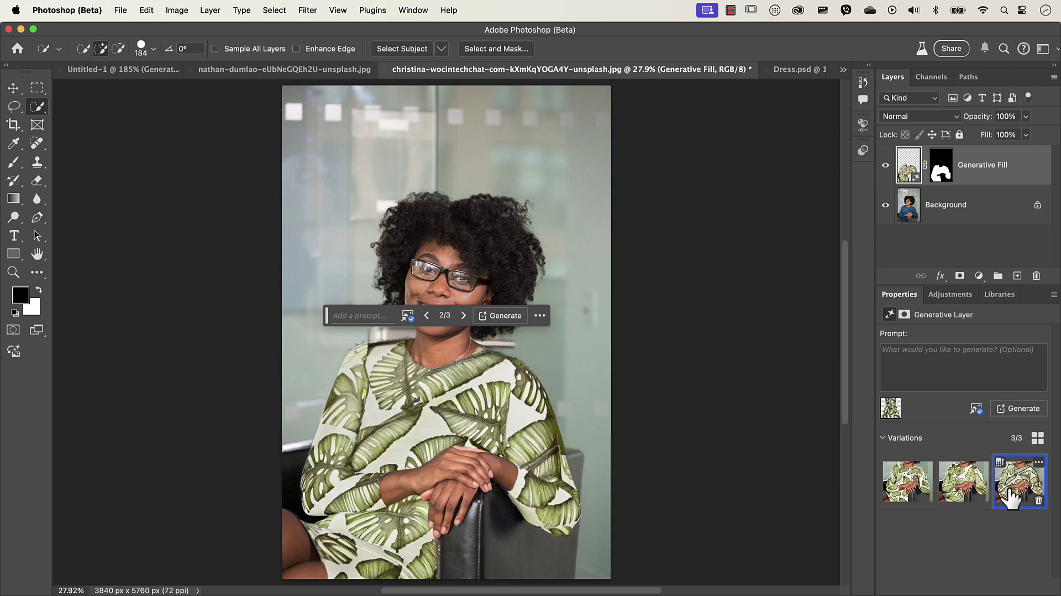